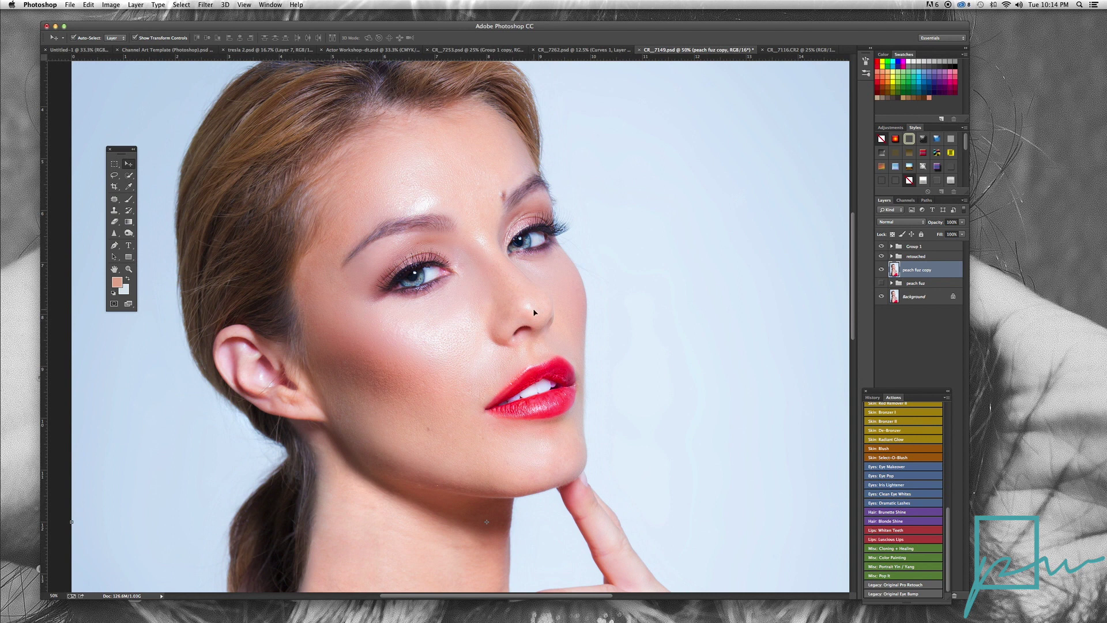
- Hide the 'retouched' layer and zoom the portrait to 66.7%
{"action": "key", "text": "super+equal"}
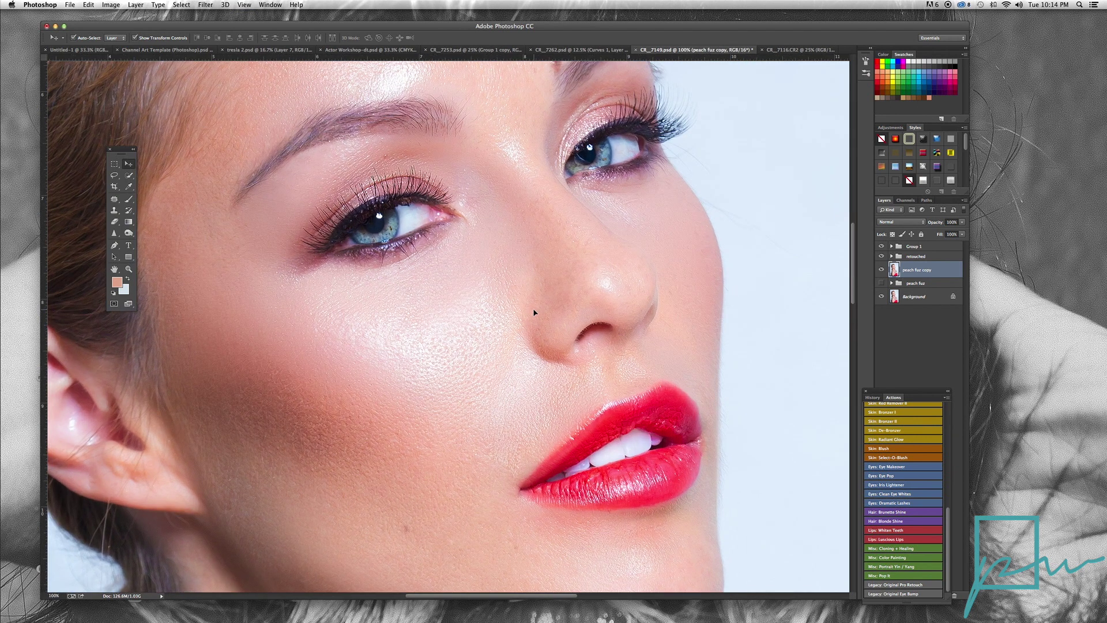
{"action": "key", "text": "super+minus"}
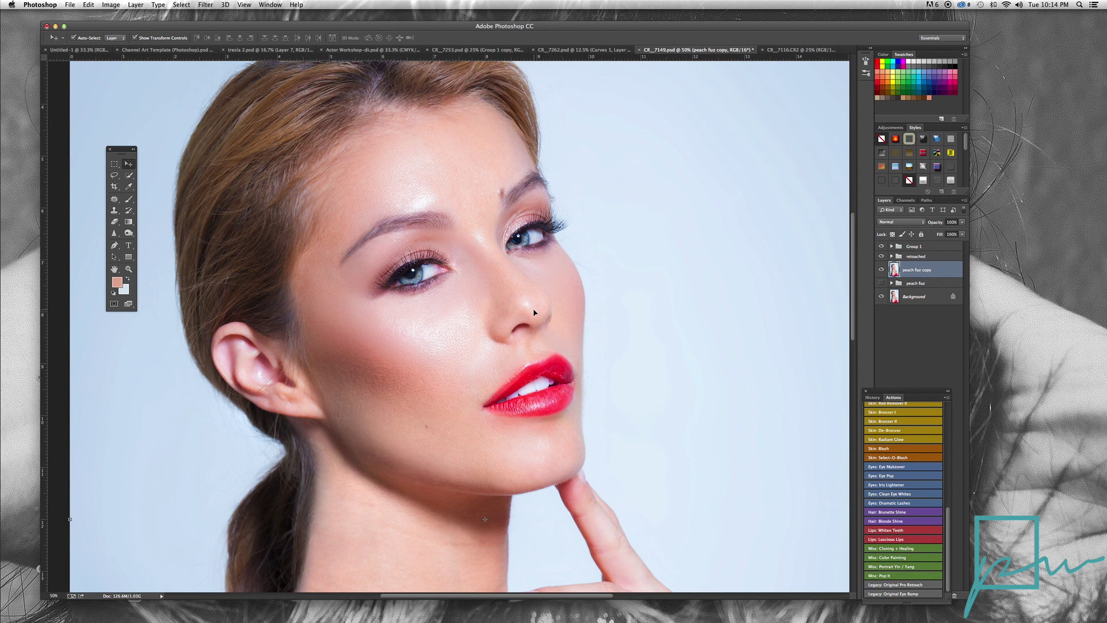
{"action": "left_click", "coordinate": [881, 257]}
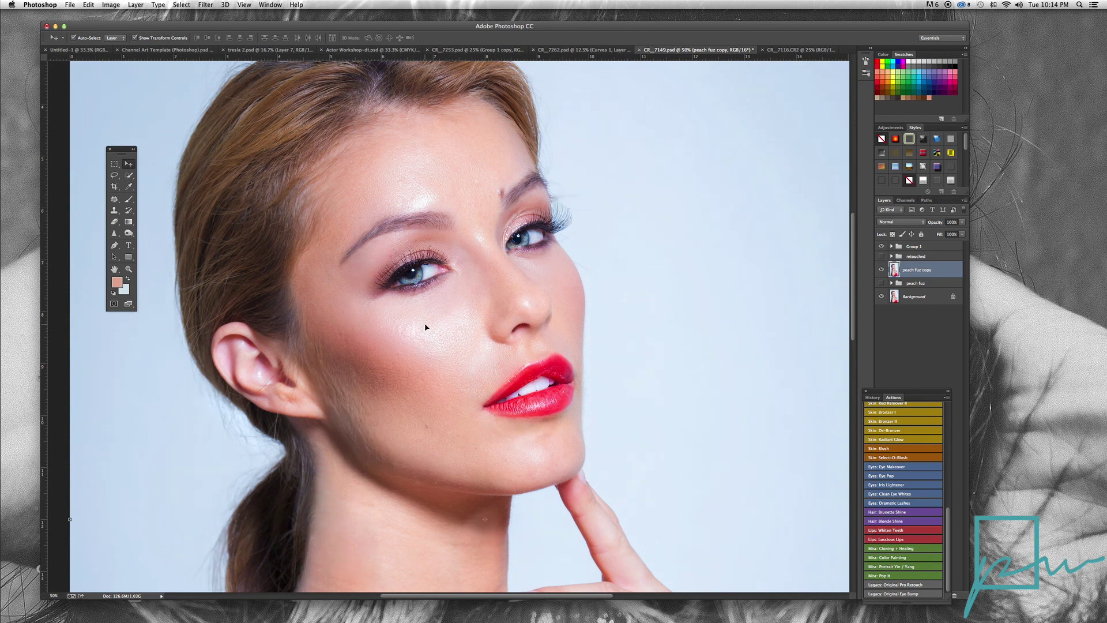
{"action": "key", "text": "super+plus"}
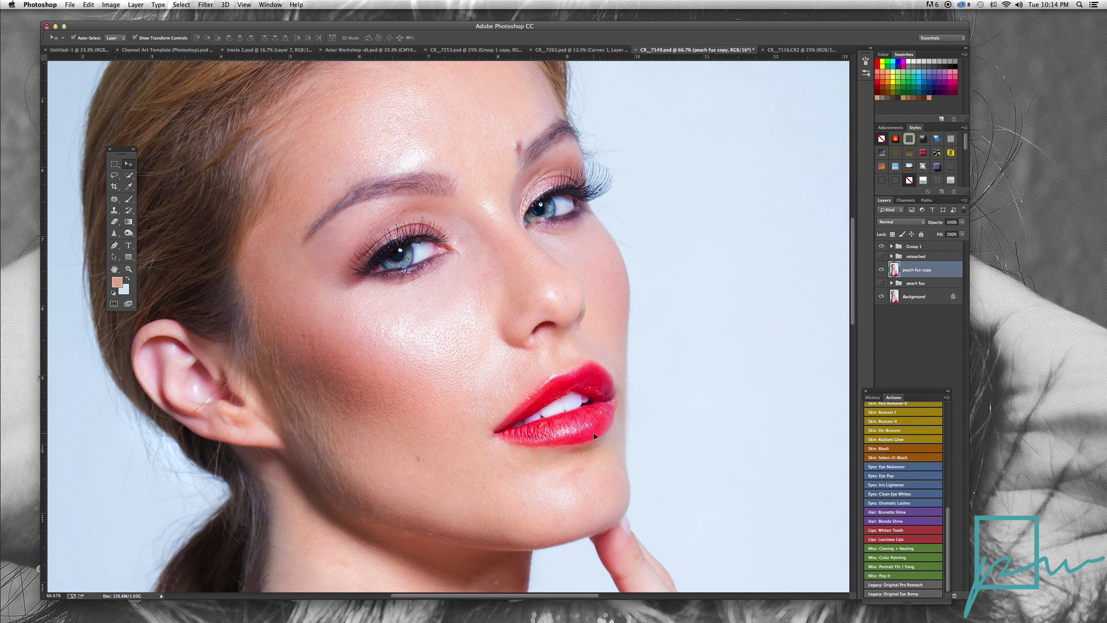
- Duplicate the peach fuz copy layer to create peach fuz copy 2
{"action": "right_click", "coordinate": [917, 272]}
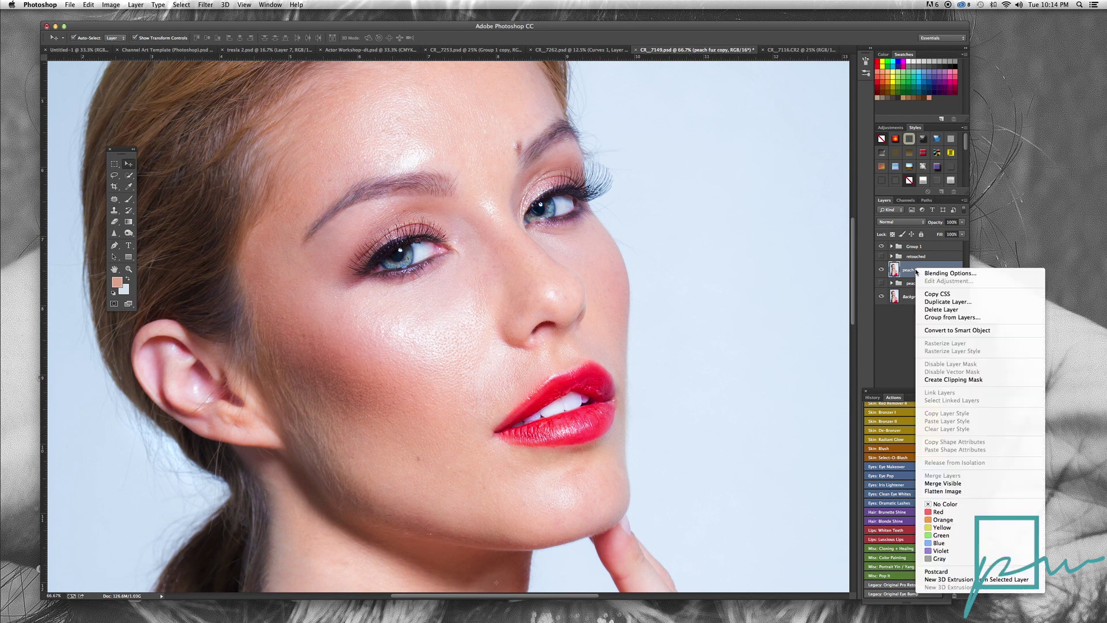
{"action": "left_click", "coordinate": [947, 301]}
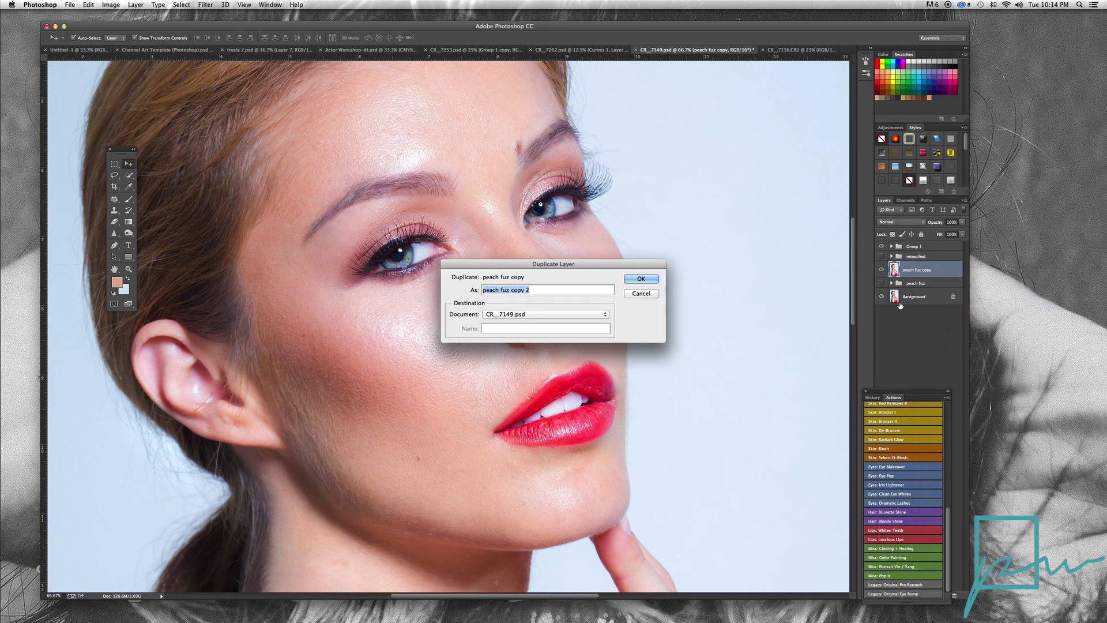
{"action": "left_click", "coordinate": [642, 279]}
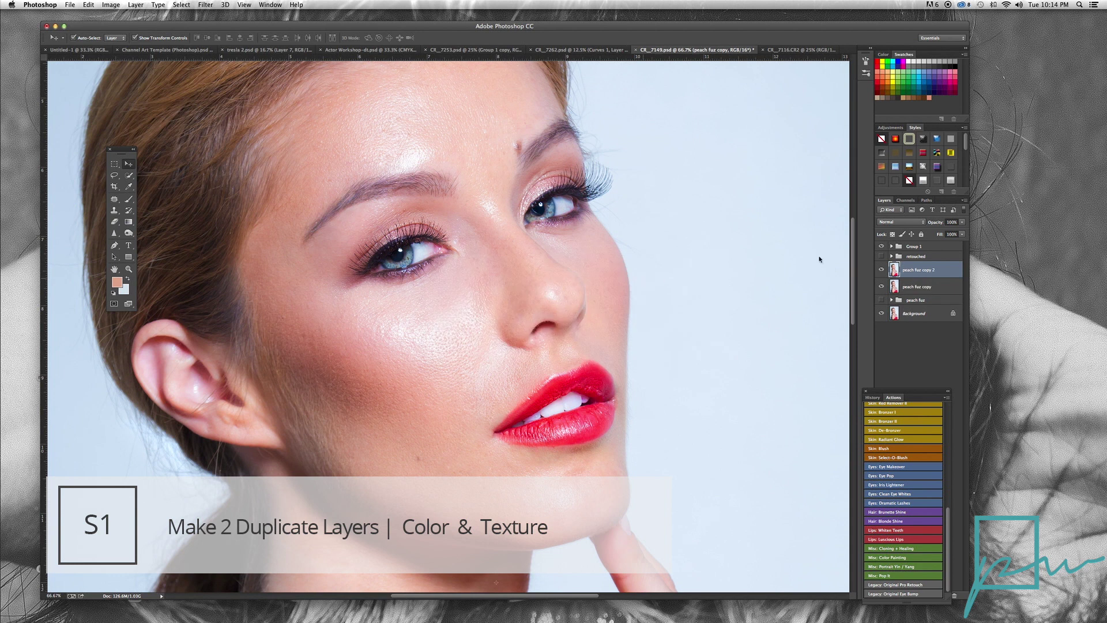
{"action": "right_click", "coordinate": [921, 273]}
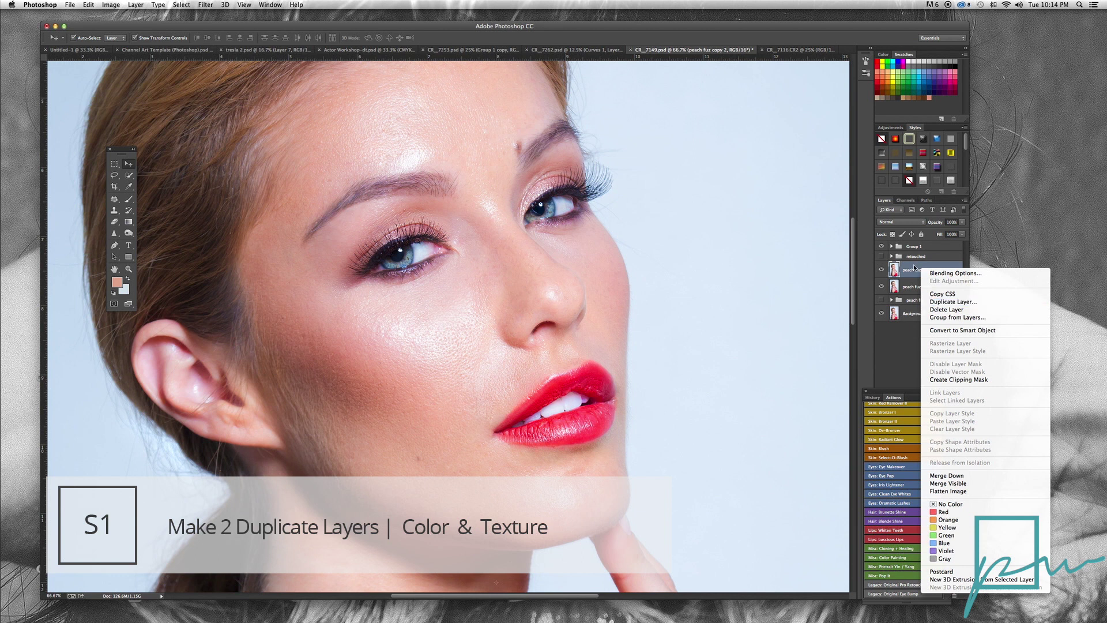
{"action": "left_click", "coordinate": [913, 281]}
- Rename the two copies 'color' and 'texture', then hide the texture layer
{"action": "double_click", "coordinate": [910, 286]}
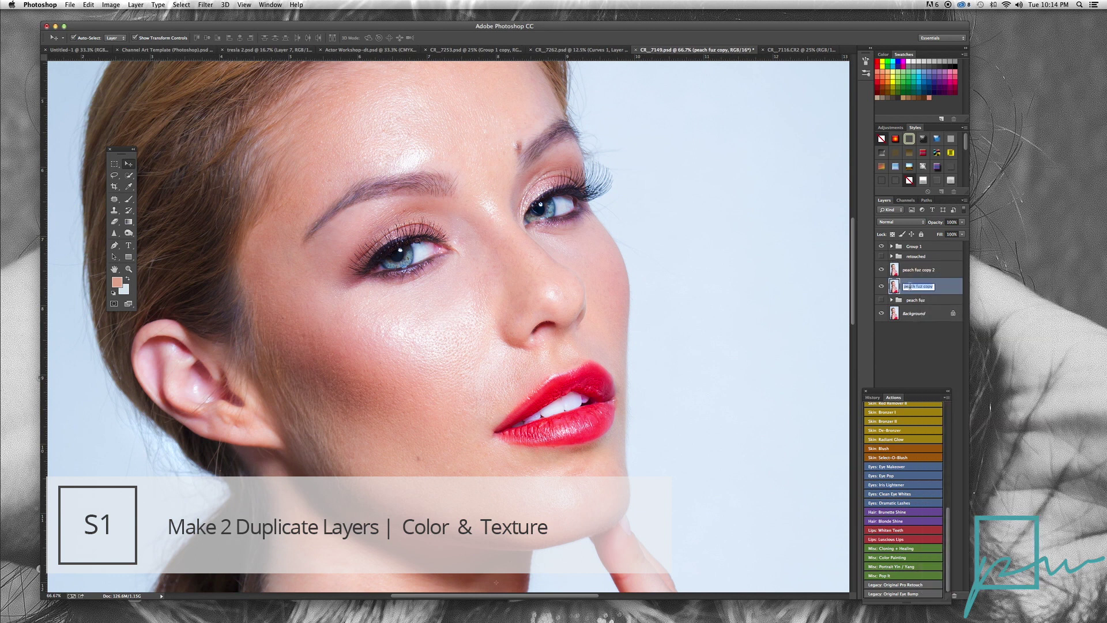
{"action": "type", "text": "color"}
{"action": "left_click", "coordinate": [911, 271]}
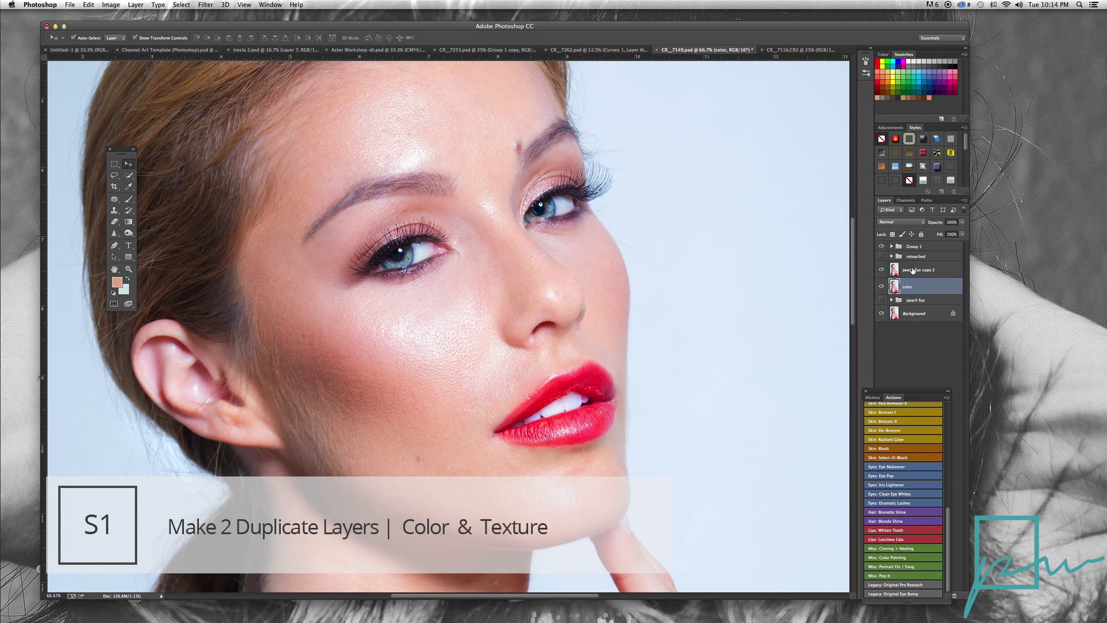
{"action": "double_click", "coordinate": [922, 270]}
{"action": "type", "text": "texture"}
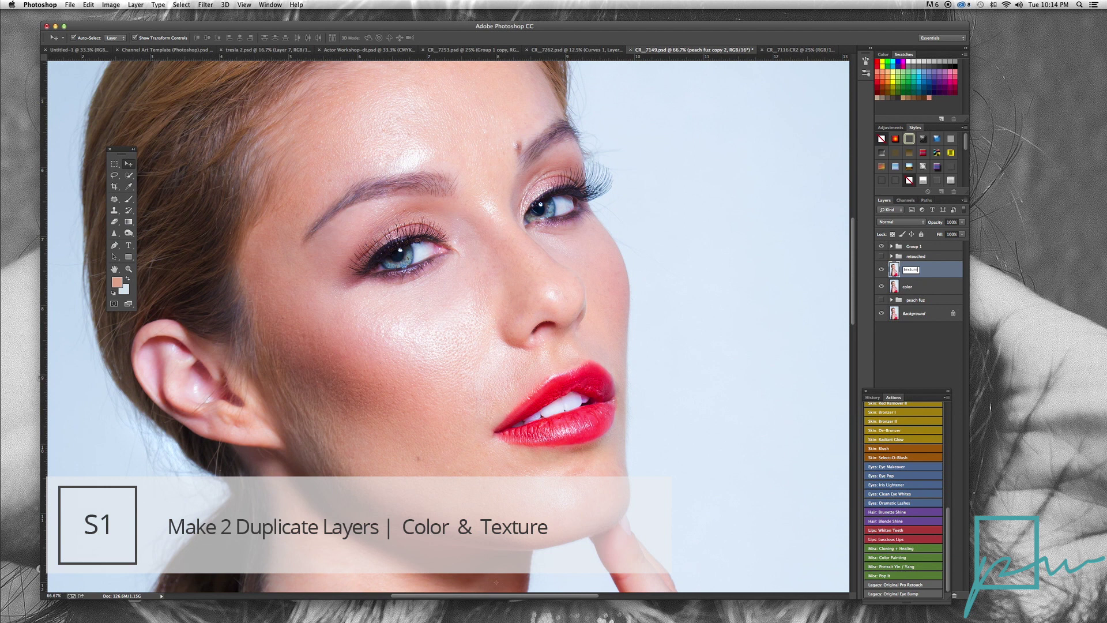
{"action": "key", "text": "Return"}
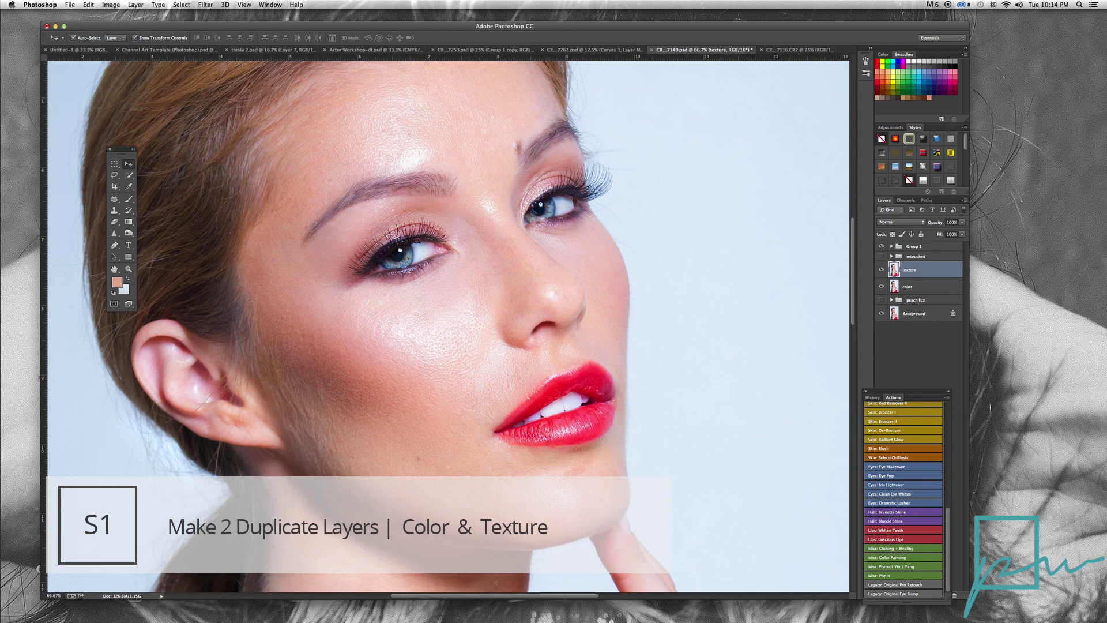
{"action": "left_click", "coordinate": [881, 269]}
- Gaussian-blur the color layer at 31.7 px, hide Group 1, and show texture again
{"action": "left_click", "coordinate": [910, 287]}
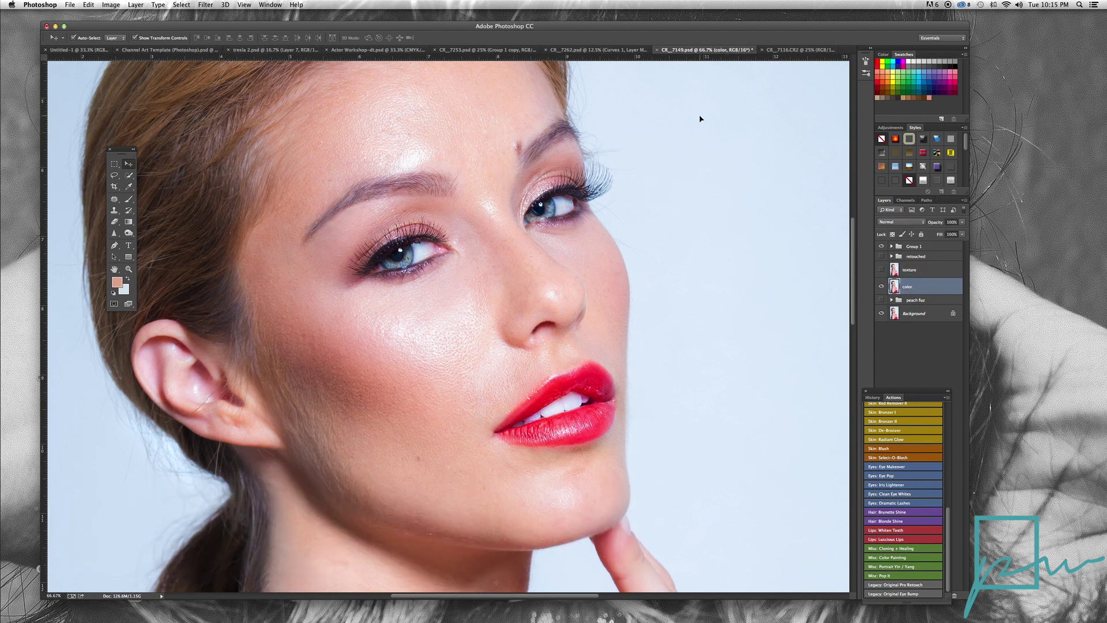
{"action": "left_click", "coordinate": [205, 5]}
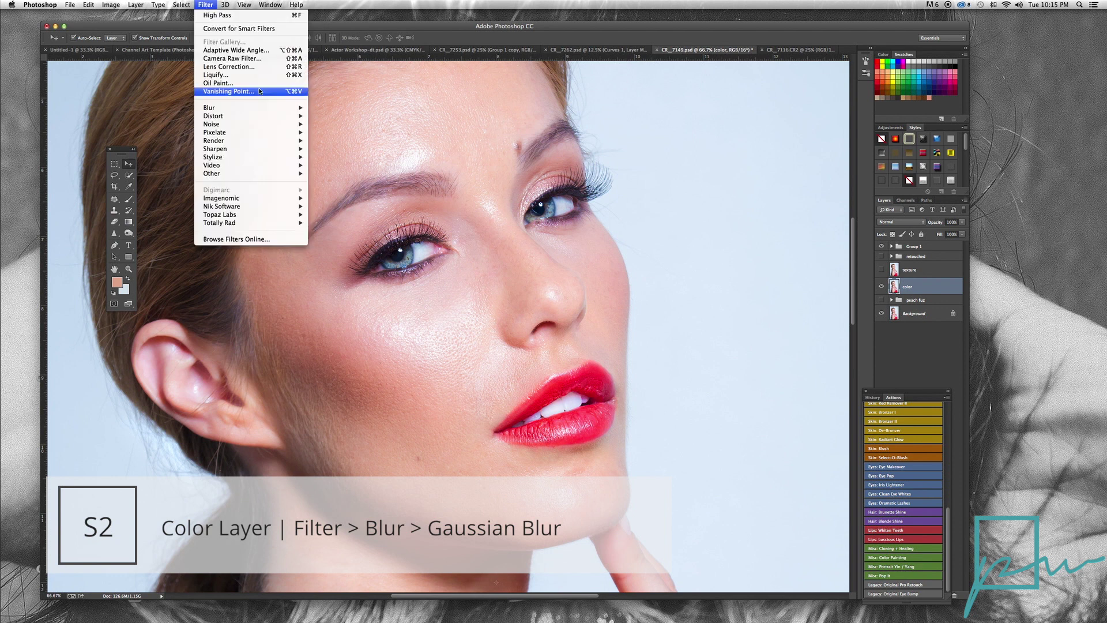
{"action": "mouse_move", "coordinate": [258, 110]}
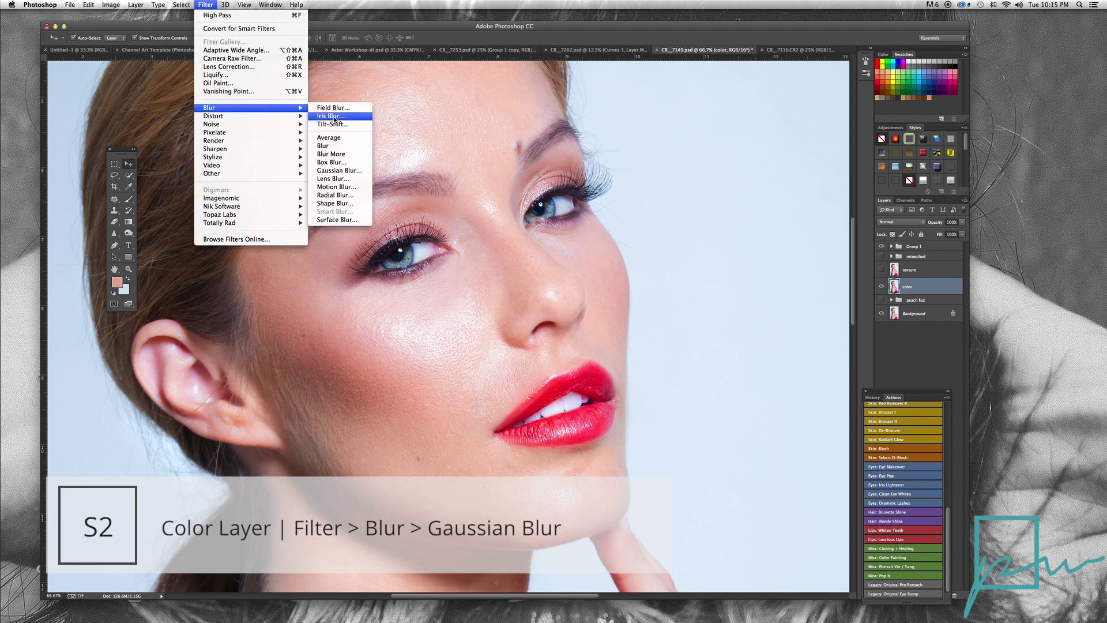
{"action": "left_click", "coordinate": [339, 171]}
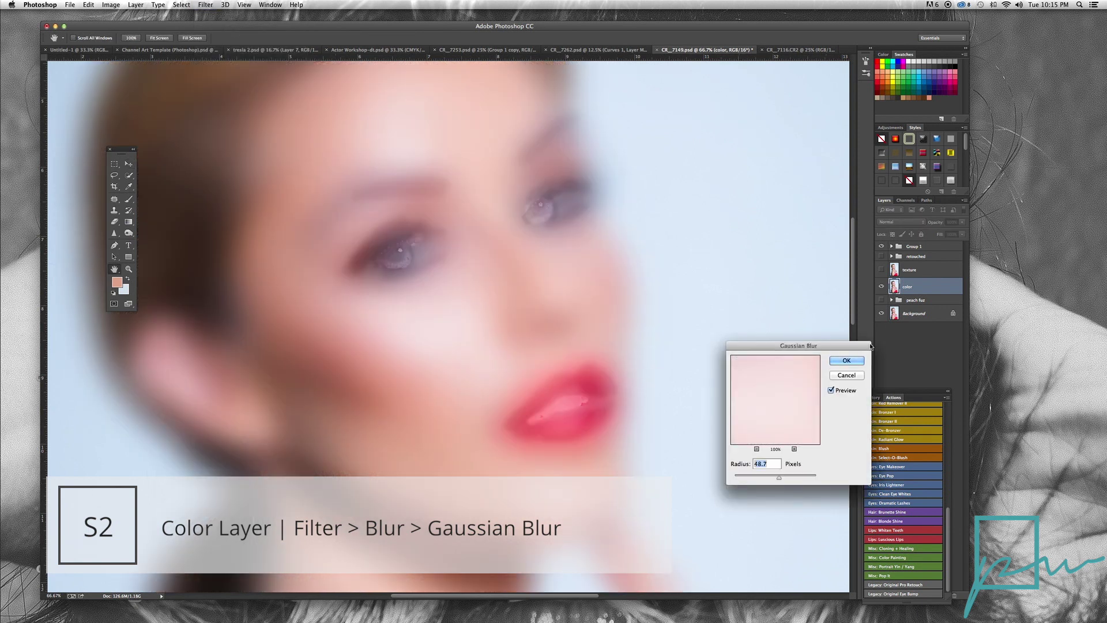
{"action": "left_click_drag", "start_coordinate": [778, 478], "coordinate": [773, 476]}
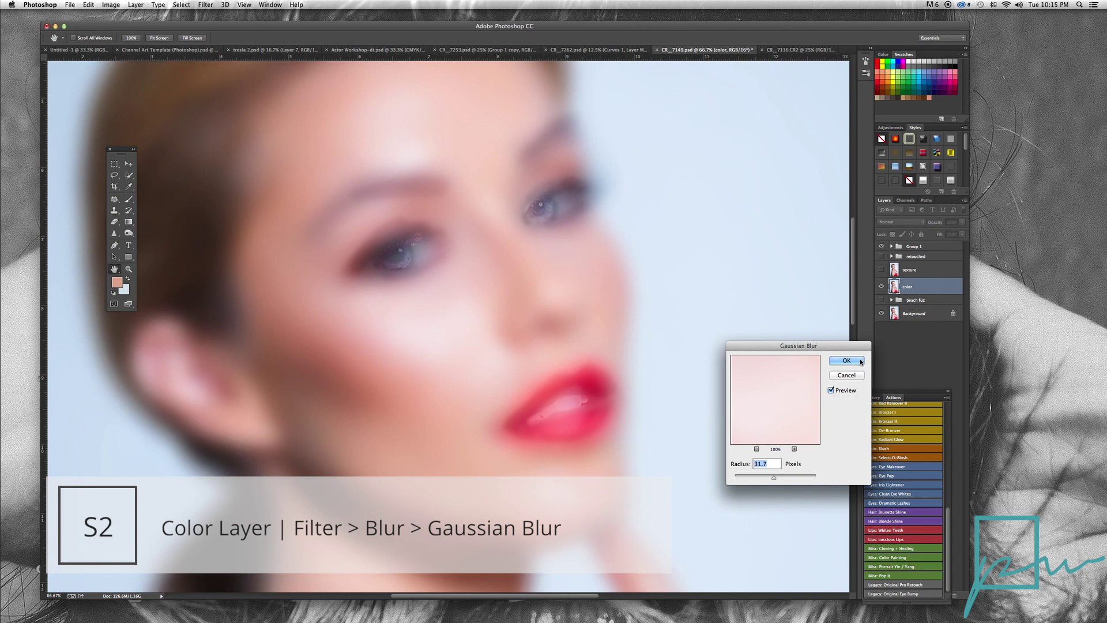
{"action": "left_click", "coordinate": [857, 361]}
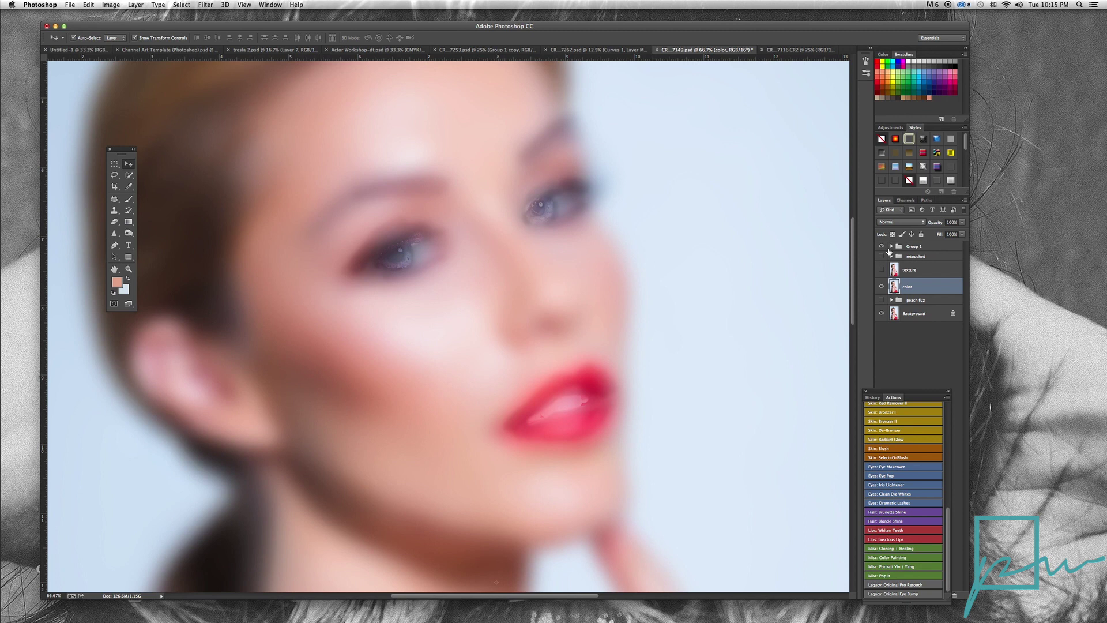
{"action": "left_click", "coordinate": [882, 247]}
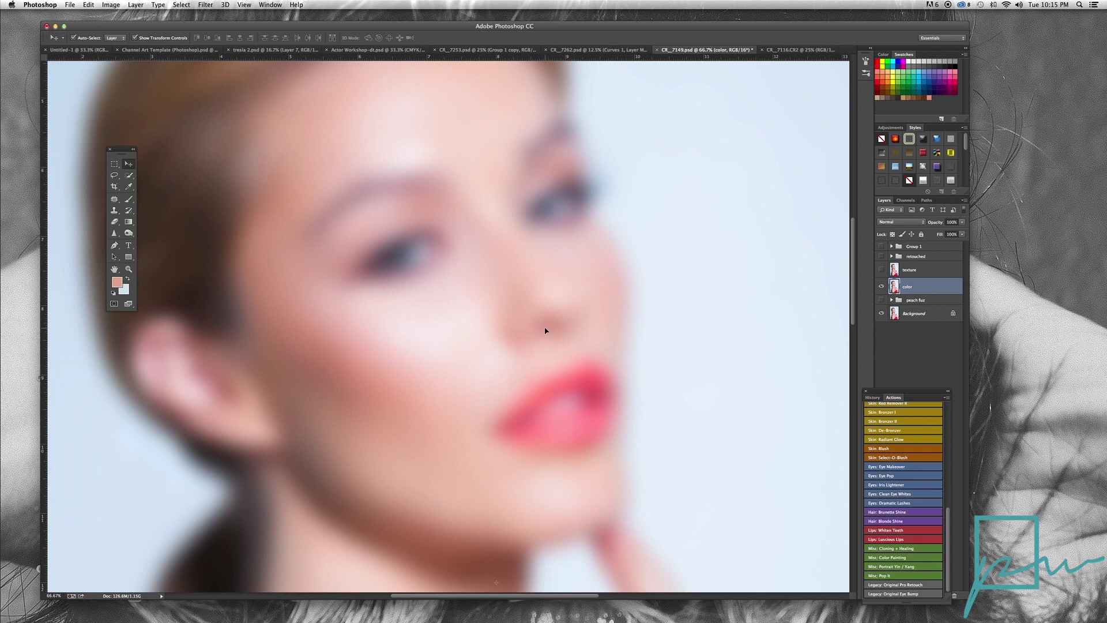
{"action": "left_click", "coordinate": [882, 271]}
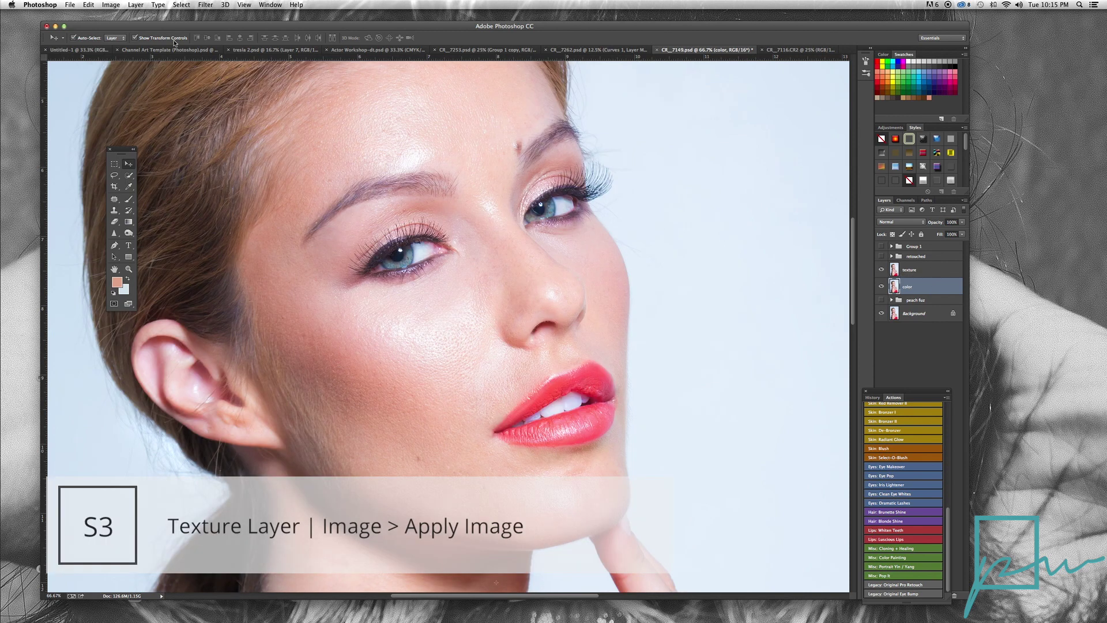
- Cancel an Apply Image from the color layer and select the texture layer instead
{"action": "left_click", "coordinate": [112, 6]}
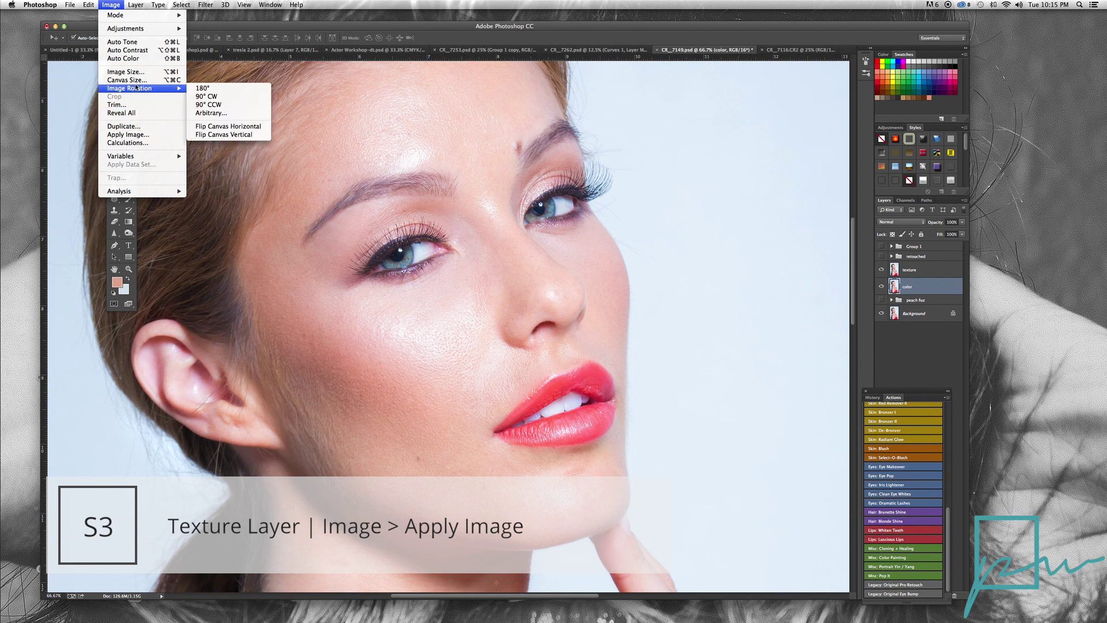
{"action": "left_click", "coordinate": [128, 135]}
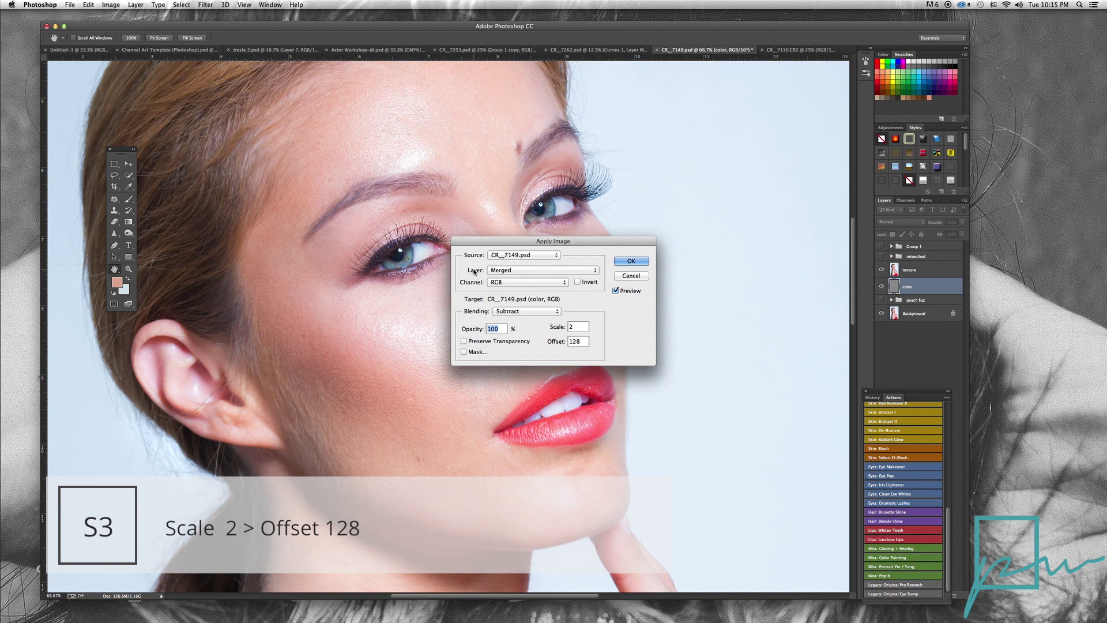
{"action": "left_click", "coordinate": [596, 270]}
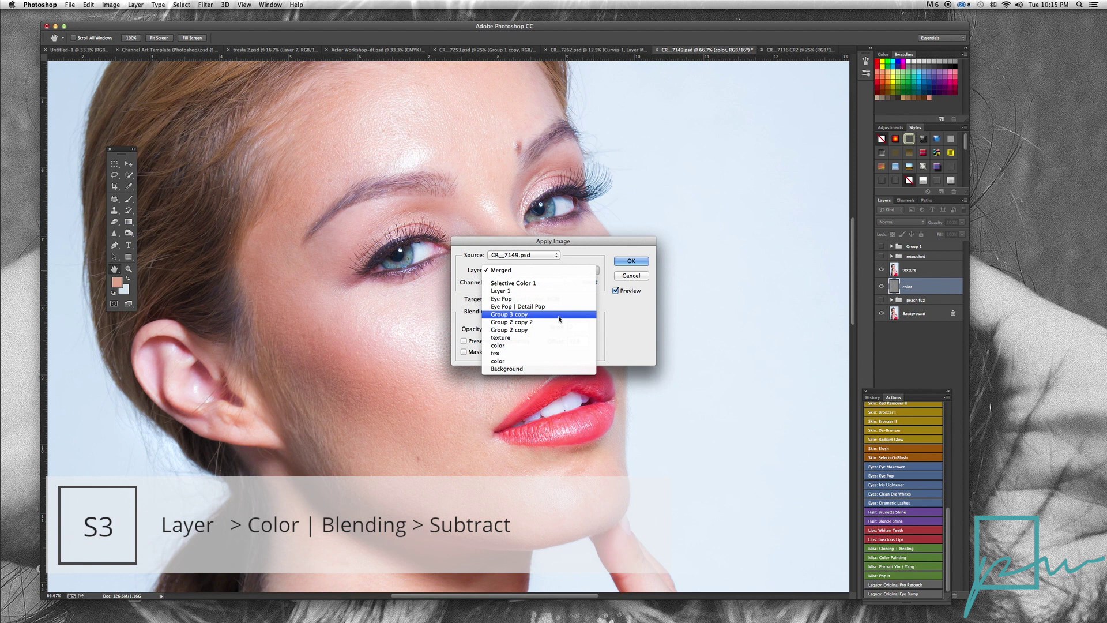
{"action": "left_click", "coordinate": [550, 361]}
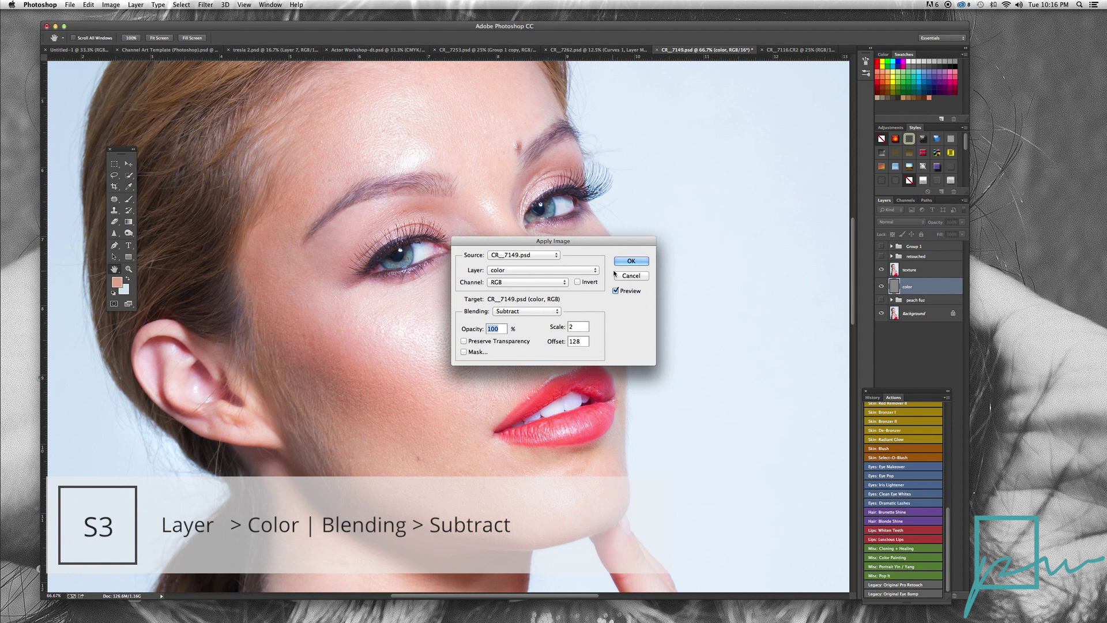
{"action": "left_click", "coordinate": [631, 275]}
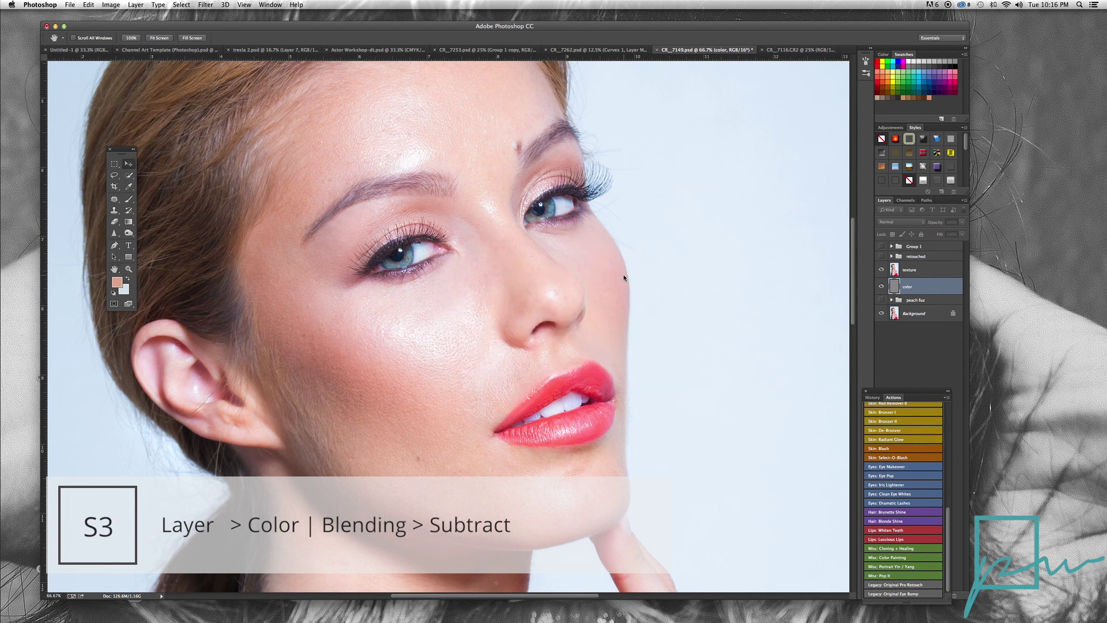
{"action": "left_click", "coordinate": [918, 273]}
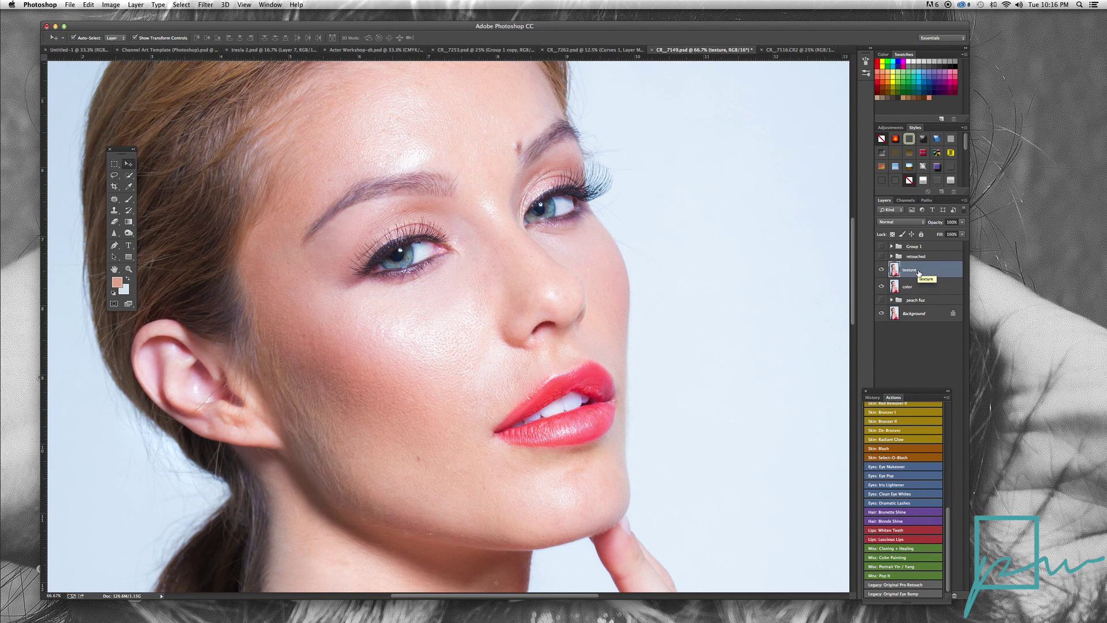
- Apply Image to the texture layer from color using Subtract, scale 2, offset 128
{"action": "left_click", "coordinate": [114, 5]}
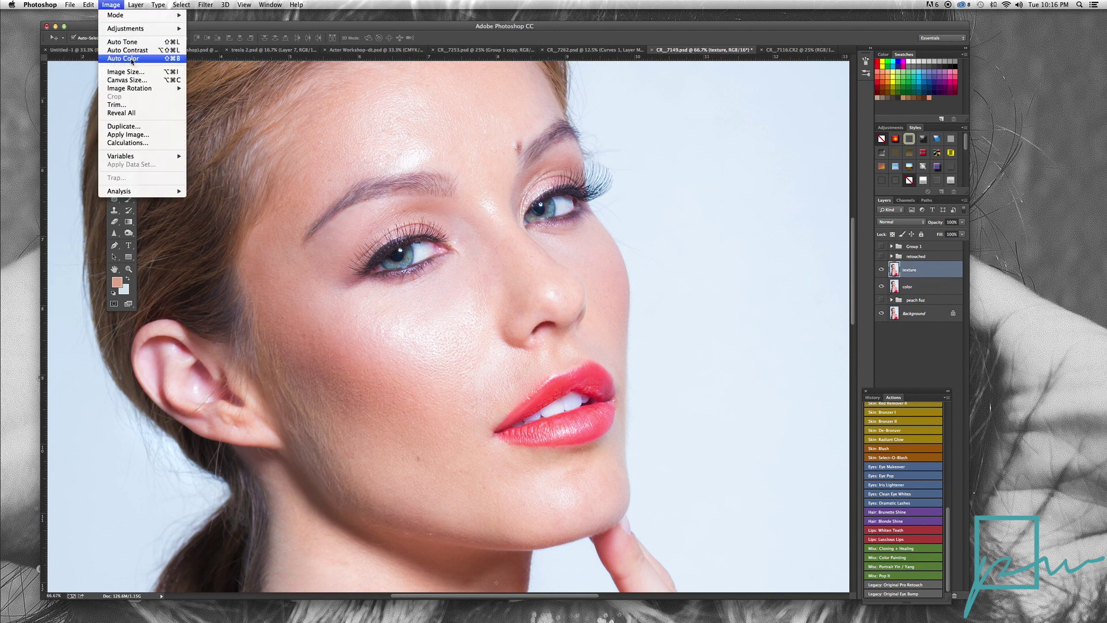
{"action": "left_click", "coordinate": [128, 134]}
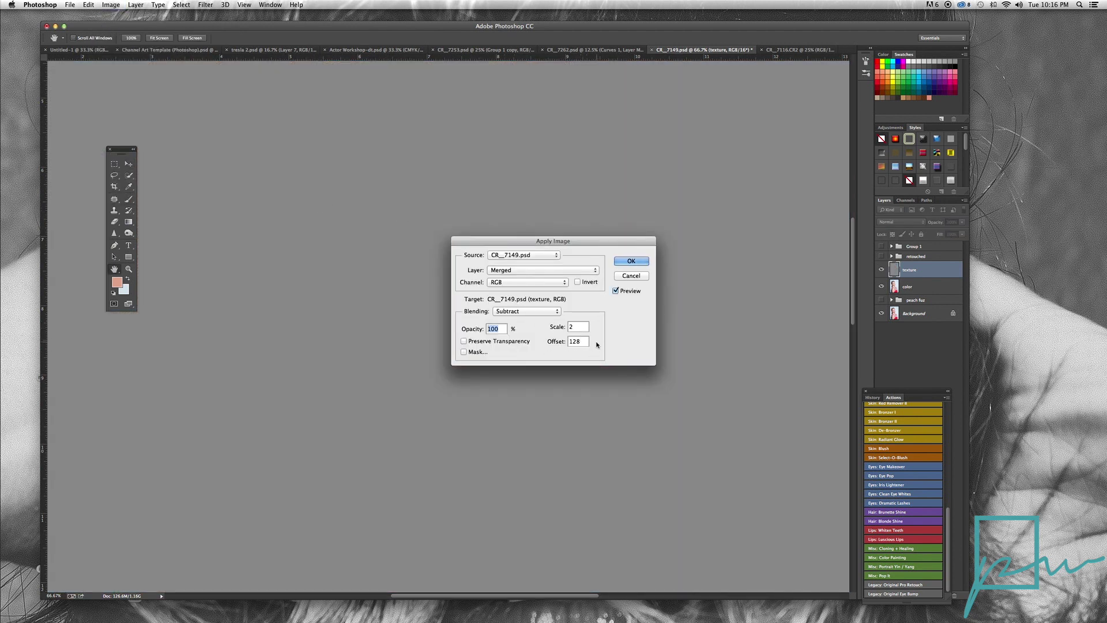
{"action": "left_click", "coordinate": [545, 271]}
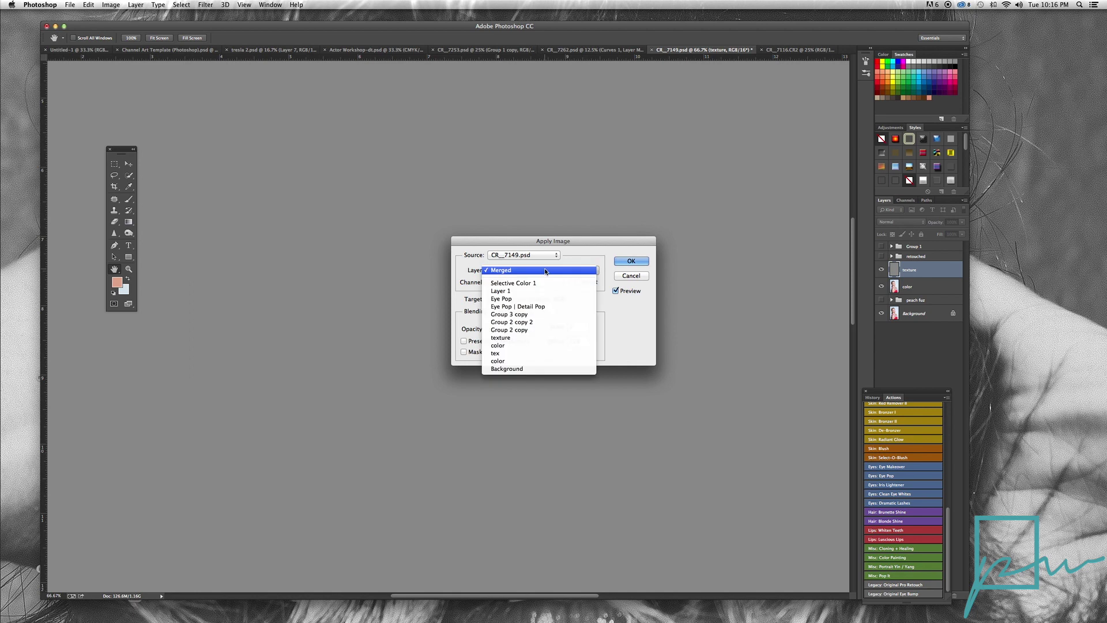
{"action": "left_click", "coordinate": [526, 347]}
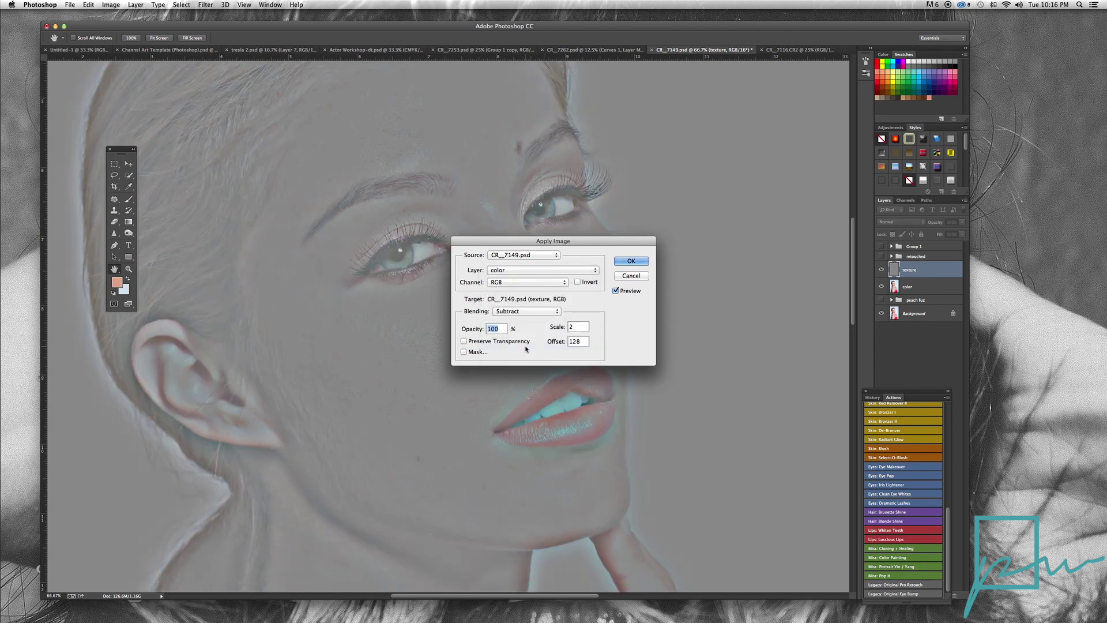
{"action": "left_click_drag", "start_coordinate": [494, 245], "coordinate": [687, 454]}
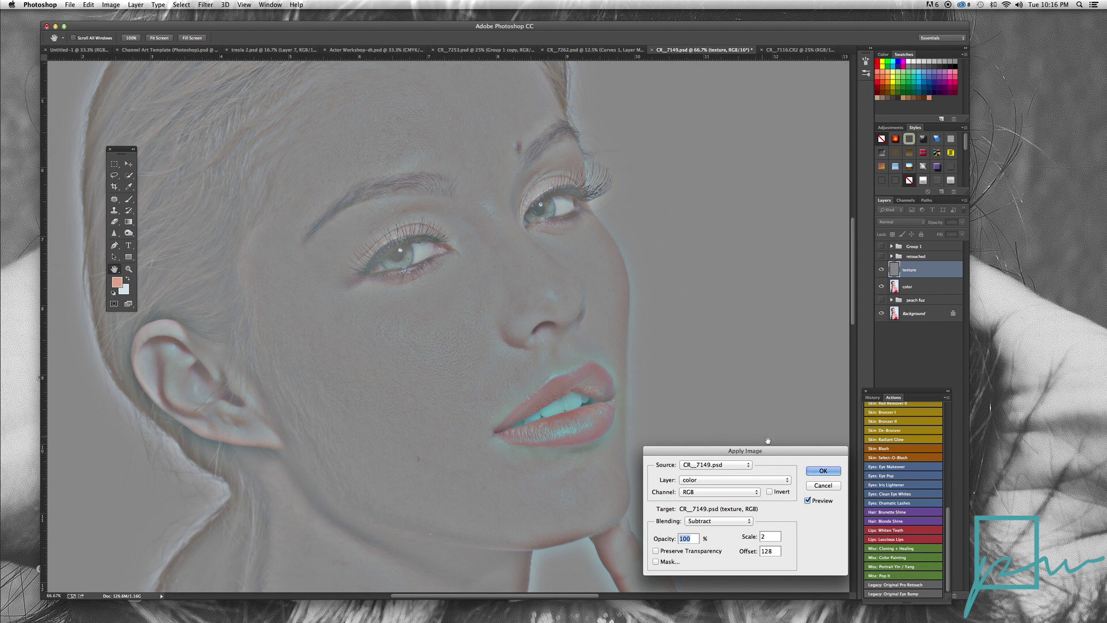
{"action": "left_click", "coordinate": [818, 471]}
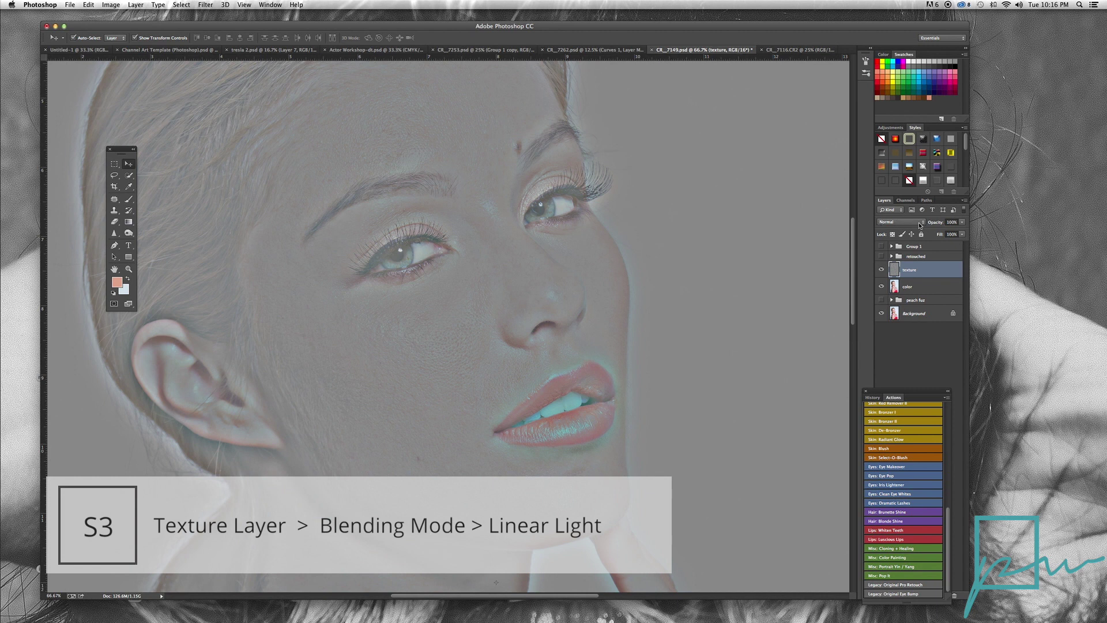
- Set the texture layer's blend mode to Linear Light
{"action": "left_click", "coordinate": [922, 222]}
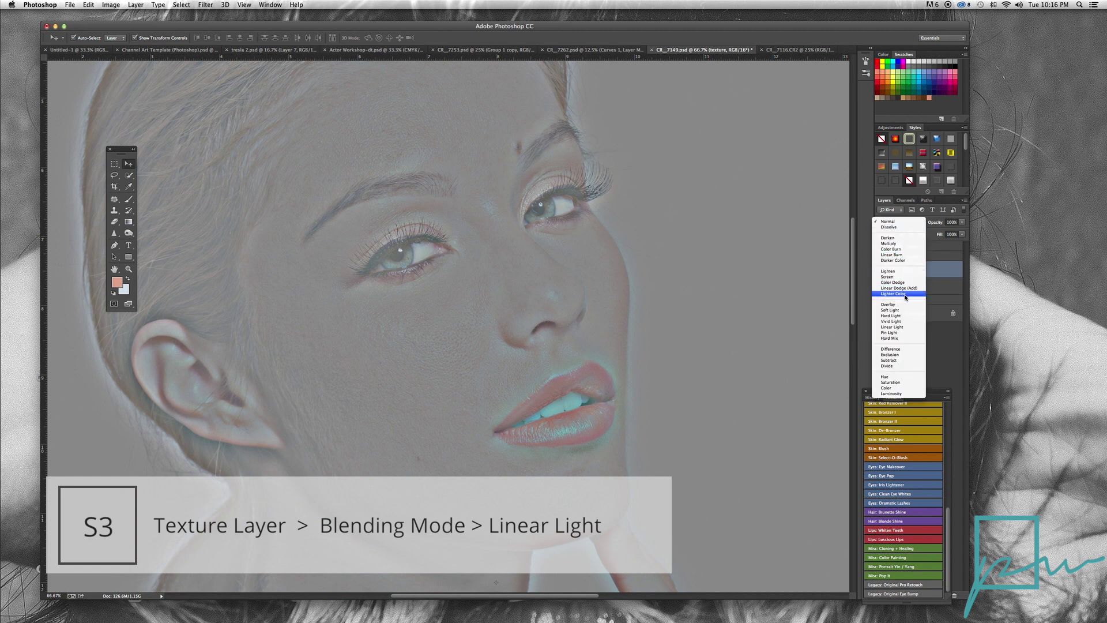
{"action": "left_click", "coordinate": [913, 327]}
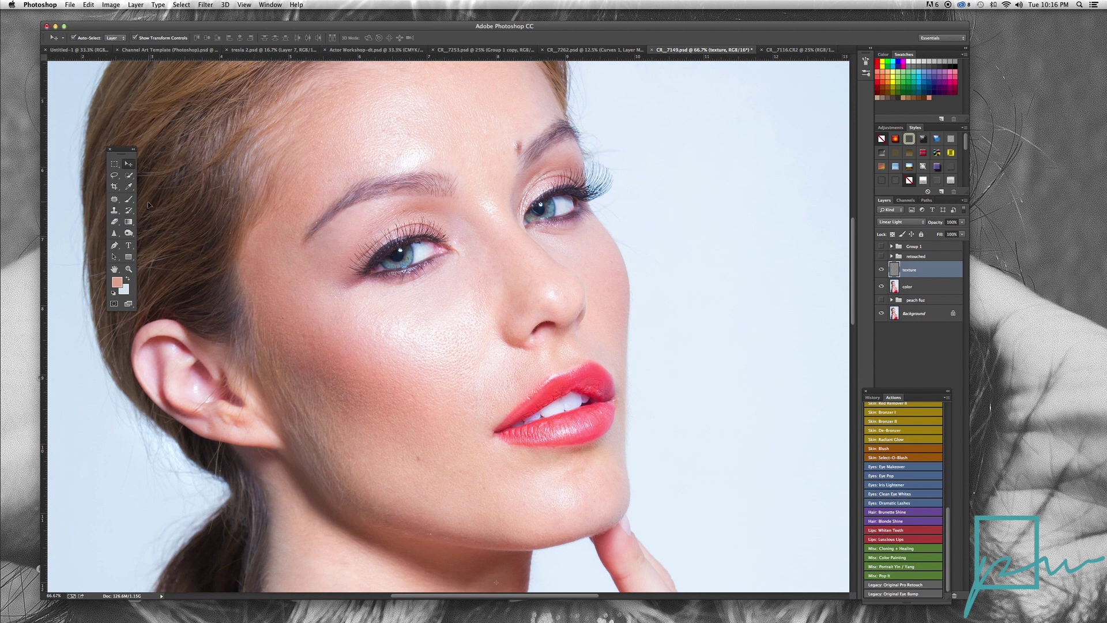
- Select the Clone Stamp tool and set its brush size to 125 px
{"action": "left_click", "coordinate": [117, 211]}
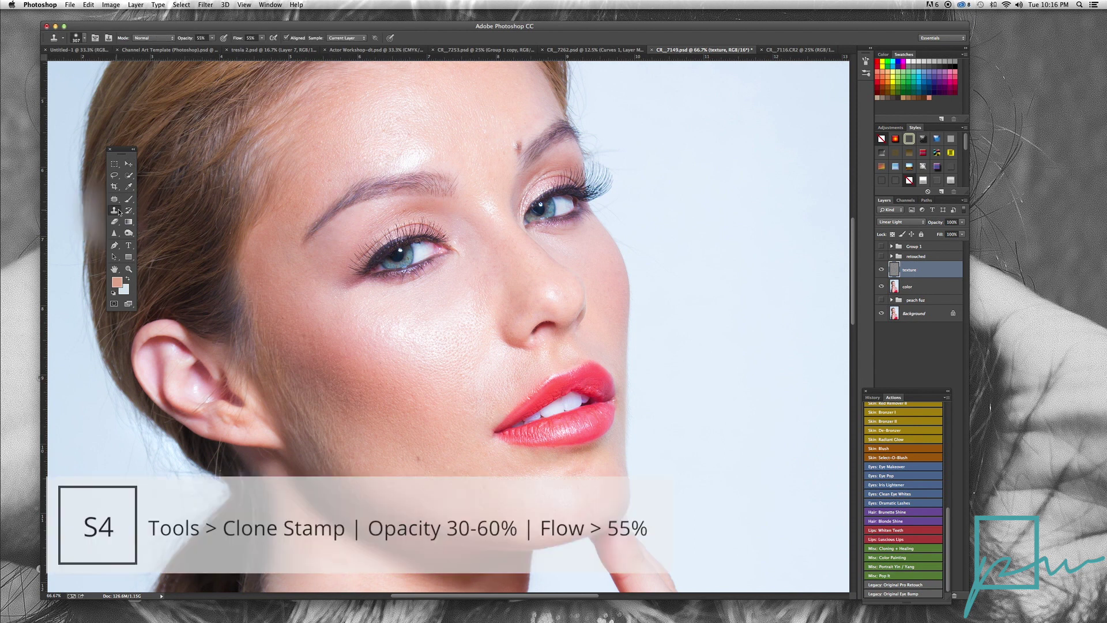
{"action": "left_click", "coordinate": [115, 211]}
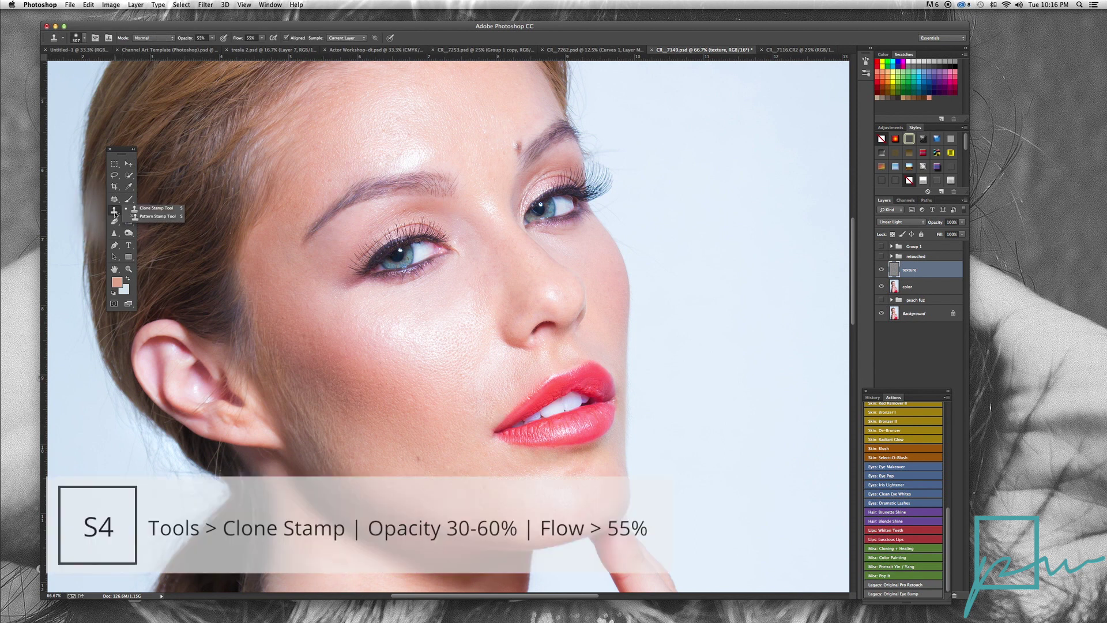
{"action": "left_click", "coordinate": [155, 208]}
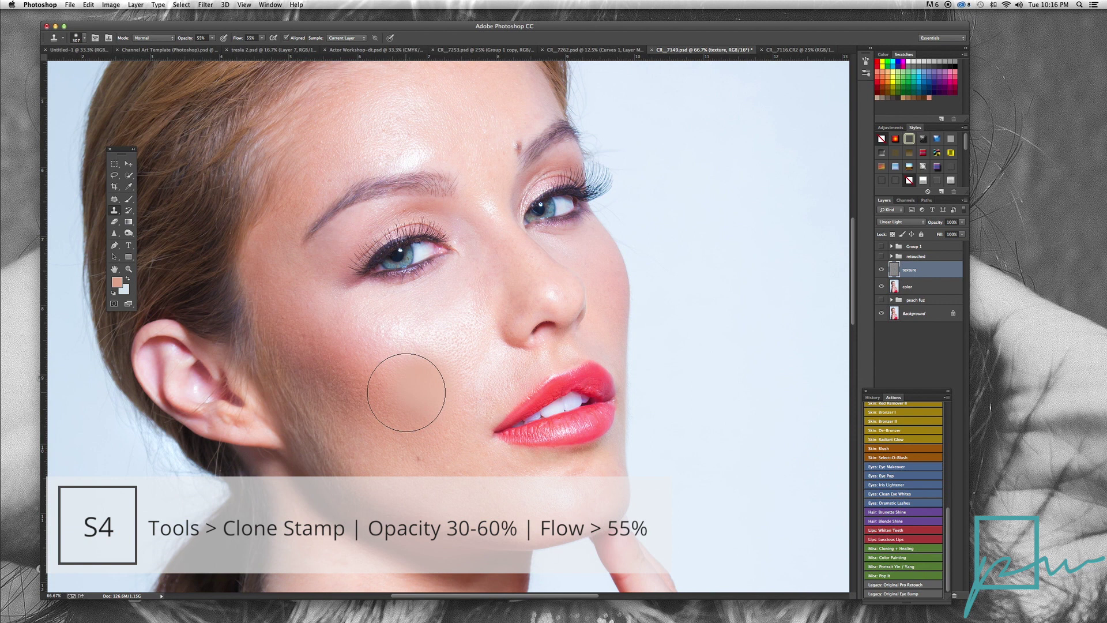
{"action": "left_click", "coordinate": [83, 39]}
{"action": "left_click_drag", "start_coordinate": [118, 68], "coordinate": [117, 64]}
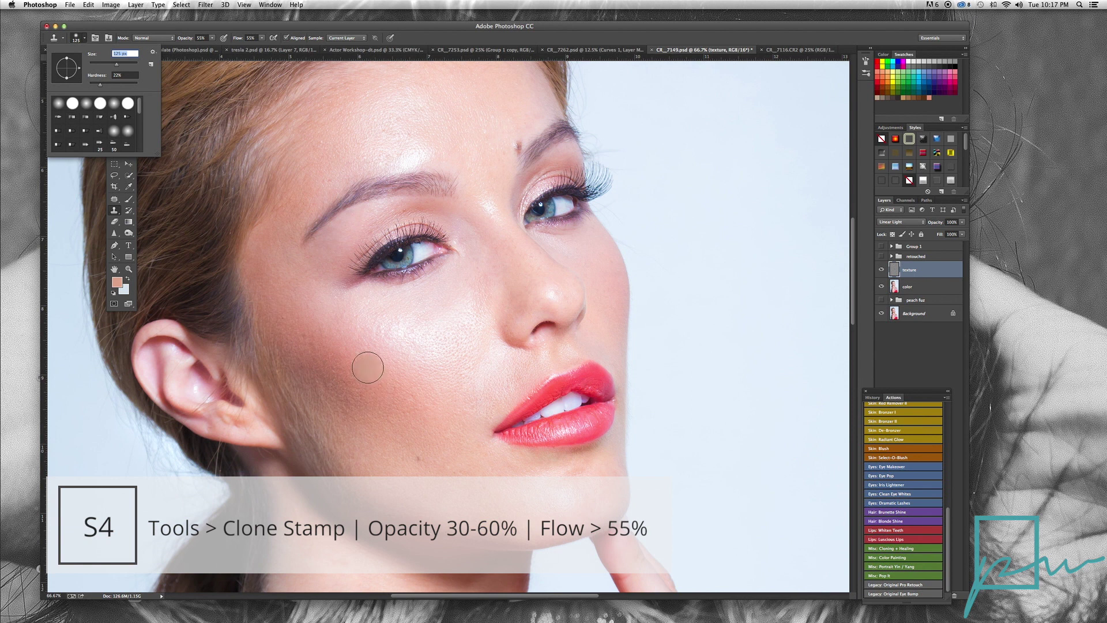
{"action": "left_click", "coordinate": [356, 366], "text": "alt"}
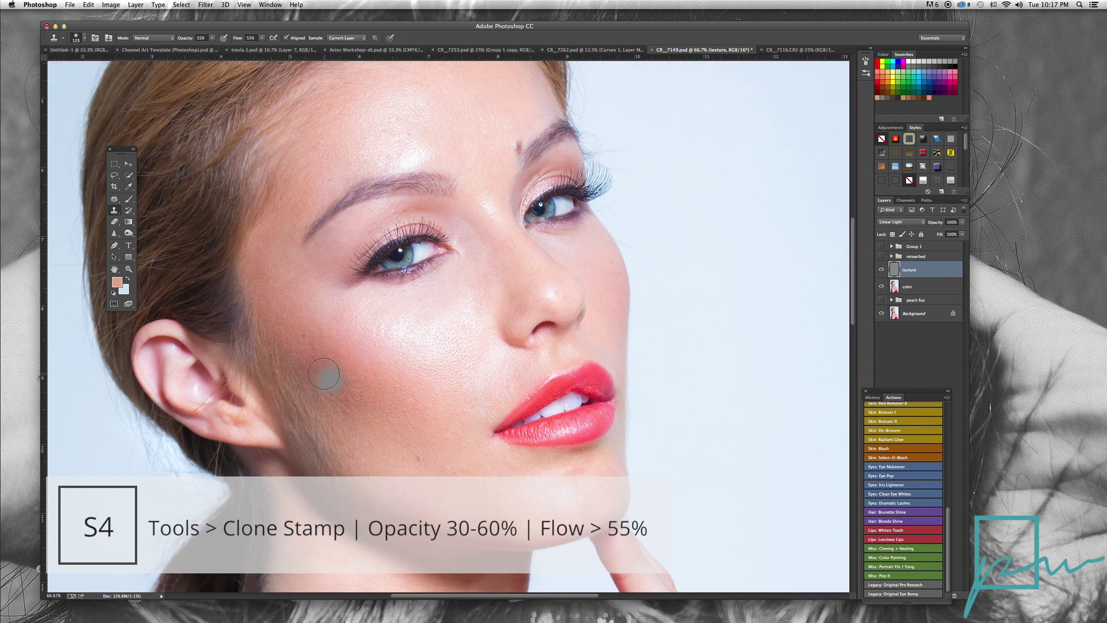
- Clone clean skin over the peach fuzz on the cheeks and jaw
{"action": "mouse_move", "coordinate": [321, 372]}
{"action": "left_mouse_down"}
{"action": "mouse_move", "coordinate": [339, 440]}
{"action": "mouse_move", "coordinate": [305, 389]}
{"action": "left_mouse_up"}
{"action": "mouse_move", "coordinate": [319, 432]}
{"action": "left_mouse_down"}
{"action": "mouse_move", "coordinate": [281, 336]}
{"action": "mouse_move", "coordinate": [288, 418]}
{"action": "mouse_move", "coordinate": [309, 445]}
{"action": "left_mouse_up"}
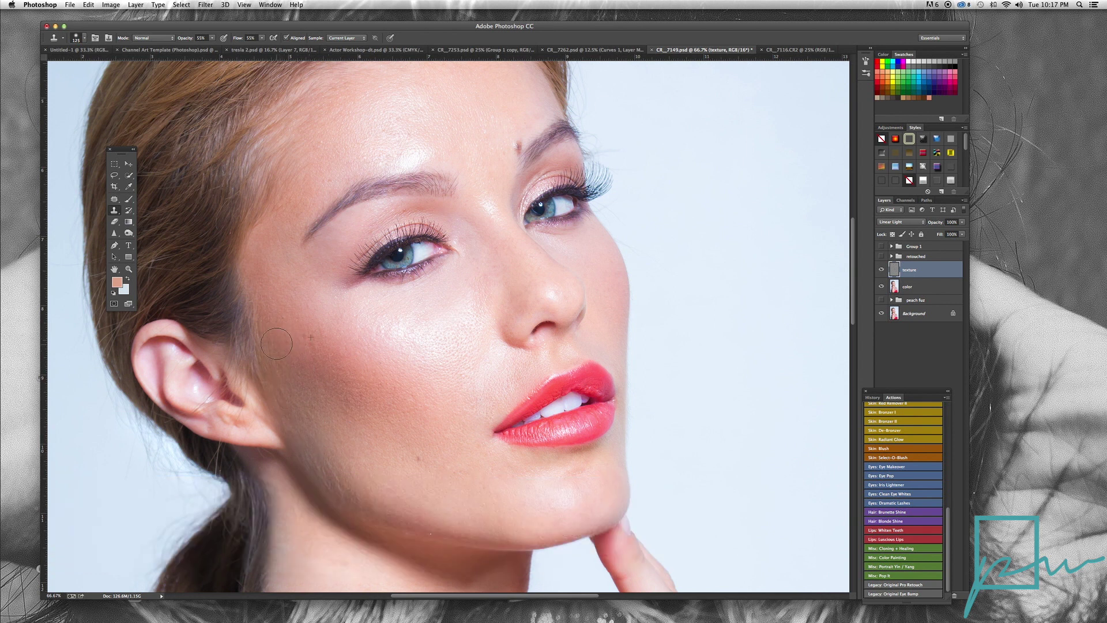
{"action": "mouse_move", "coordinate": [276, 344]}
{"action": "left_mouse_down"}
{"action": "mouse_move", "coordinate": [375, 448]}
{"action": "mouse_move", "coordinate": [319, 457]}
{"action": "left_mouse_up"}
{"action": "left_click", "coordinate": [377, 447], "text": "alt"}
{"action": "mouse_move", "coordinate": [341, 493]}
{"action": "left_mouse_down"}
{"action": "mouse_move", "coordinate": [375, 500]}
{"action": "mouse_move", "coordinate": [360, 489]}
{"action": "mouse_move", "coordinate": [367, 468]}
{"action": "mouse_move", "coordinate": [361, 484]}
{"action": "mouse_move", "coordinate": [326, 472]}
{"action": "mouse_move", "coordinate": [353, 493]}
{"action": "left_mouse_up"}
{"action": "left_click", "coordinate": [304, 313], "text": "alt"}
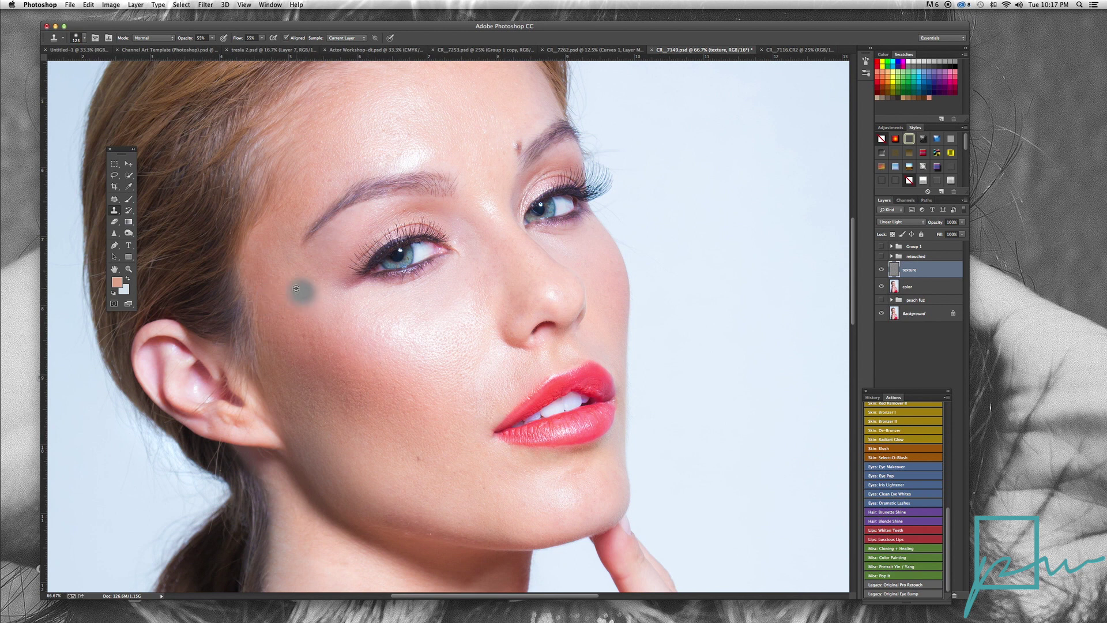
{"action": "left_click_drag", "start_coordinate": [285, 306], "coordinate": [263, 308]}
{"action": "mouse_move", "coordinate": [274, 348]}
{"action": "left_mouse_down"}
{"action": "mouse_move", "coordinate": [305, 345]}
{"action": "mouse_move", "coordinate": [300, 334]}
{"action": "mouse_move", "coordinate": [321, 325]}
{"action": "mouse_move", "coordinate": [343, 376]}
{"action": "mouse_move", "coordinate": [306, 333]}
{"action": "left_mouse_up"}
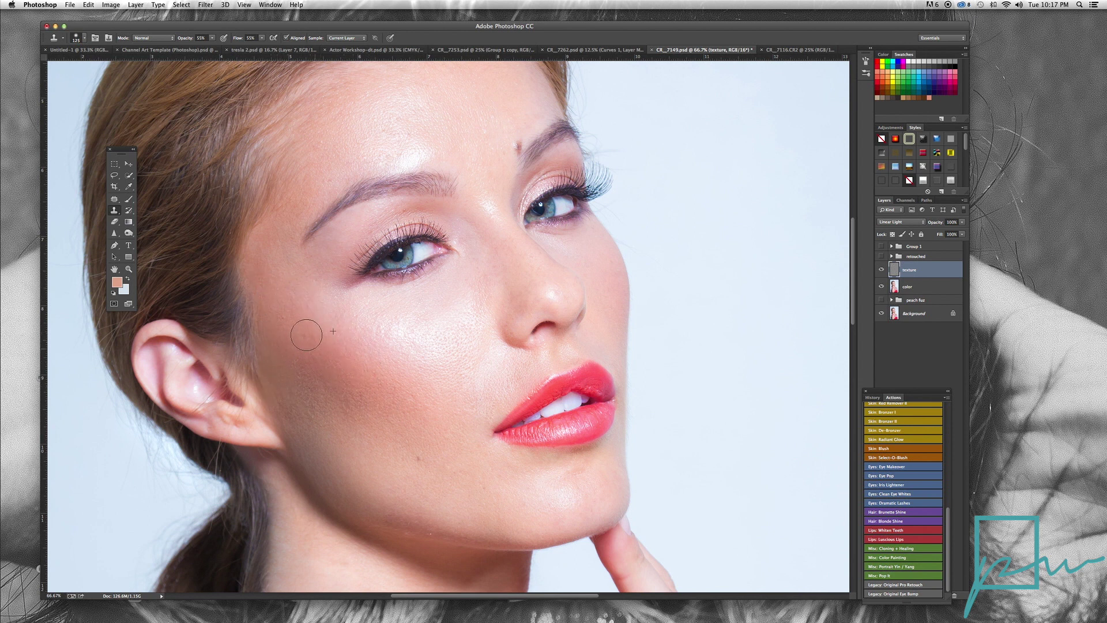
{"action": "left_click", "coordinate": [359, 442], "text": "alt"}
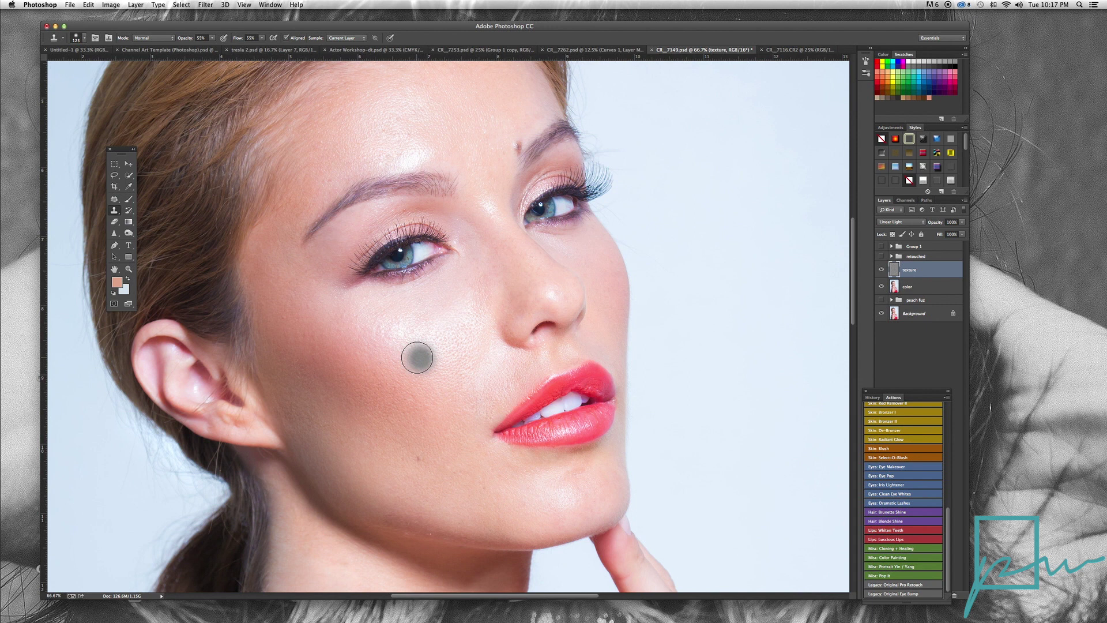
{"action": "mouse_move", "coordinate": [415, 353]}
{"action": "left_mouse_down"}
{"action": "mouse_move", "coordinate": [404, 354]}
{"action": "mouse_move", "coordinate": [415, 329]}
{"action": "mouse_move", "coordinate": [381, 314]}
{"action": "mouse_move", "coordinate": [346, 329]}
{"action": "left_mouse_up"}
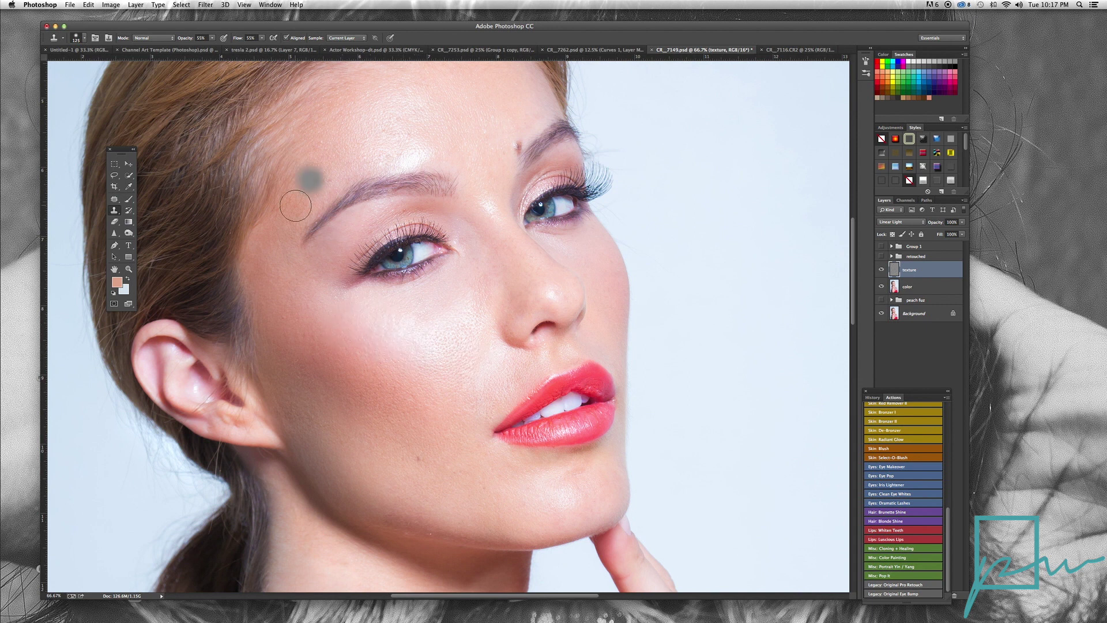
- Zoom to 100% on the fine hairs and shrink the brush to 97 px
{"action": "key", "text": "super+equal"}
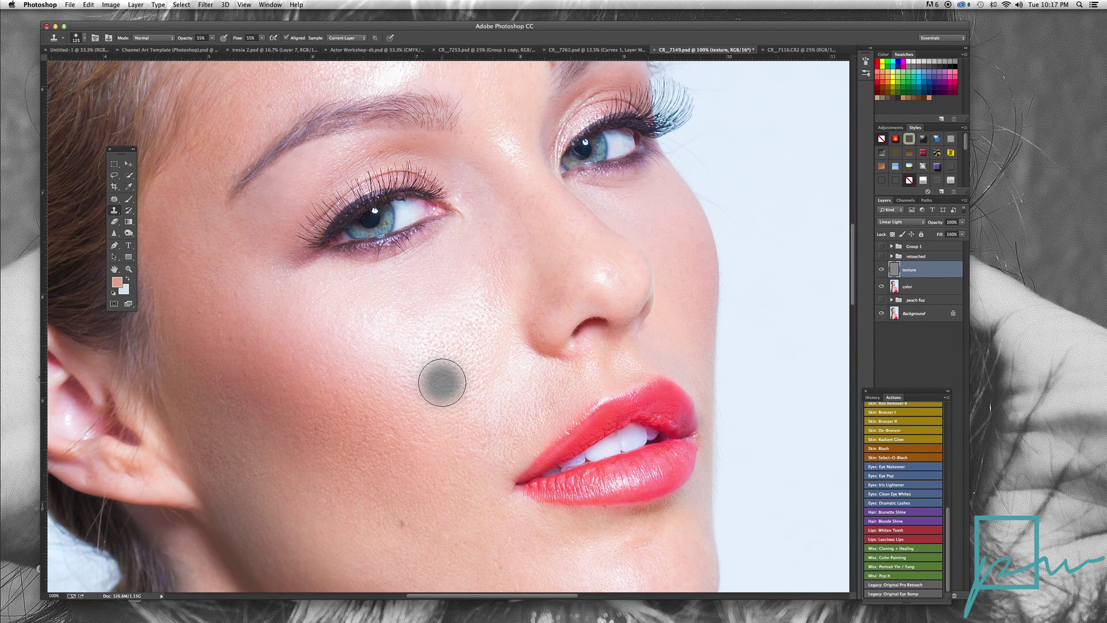
{"action": "scroll", "coordinate": [440, 379], "scroll_direction": "right", "scroll_amount": 5}
{"action": "scroll", "coordinate": [435, 382], "scroll_direction": "down", "scroll_amount": 10}
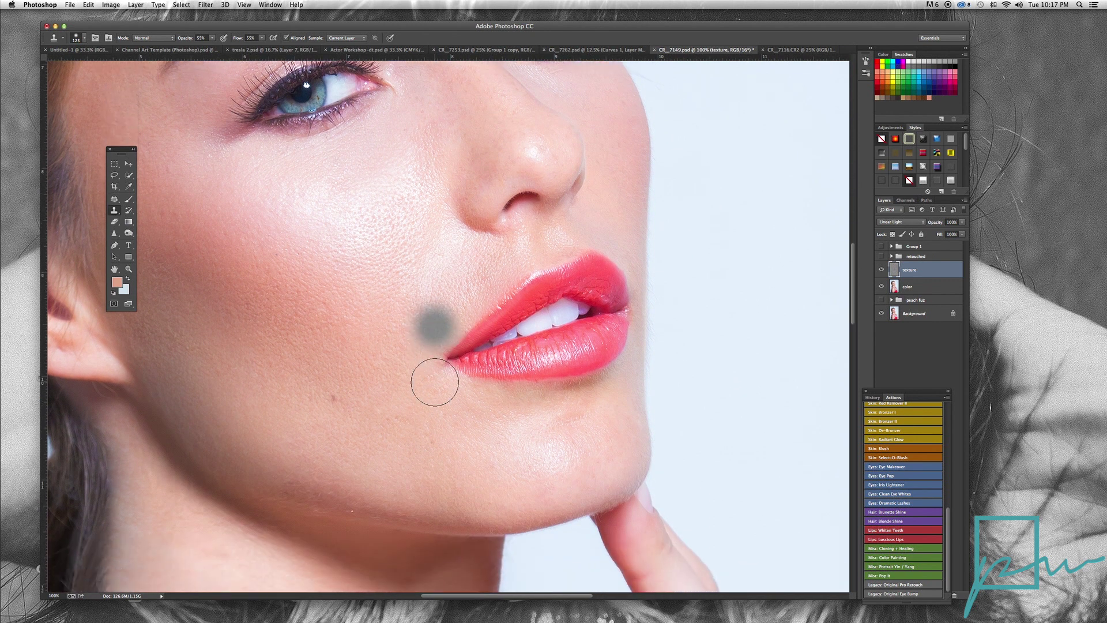
{"action": "left_click", "coordinate": [84, 38]}
{"action": "left_click_drag", "start_coordinate": [116, 63], "coordinate": [113, 65]}
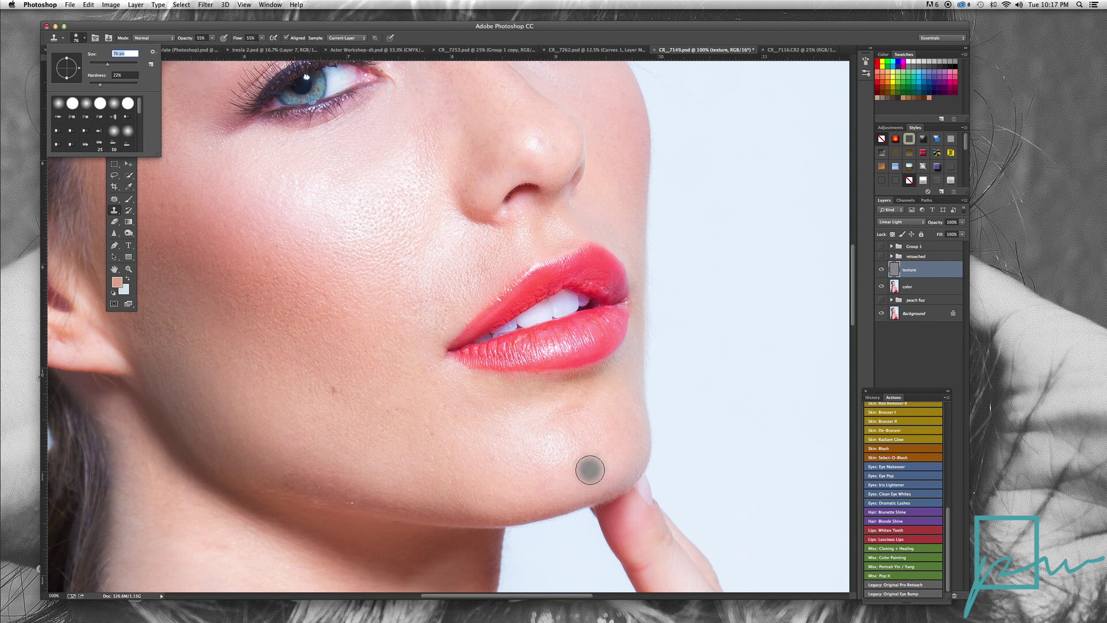
{"action": "left_click", "coordinate": [571, 445], "text": "alt"}
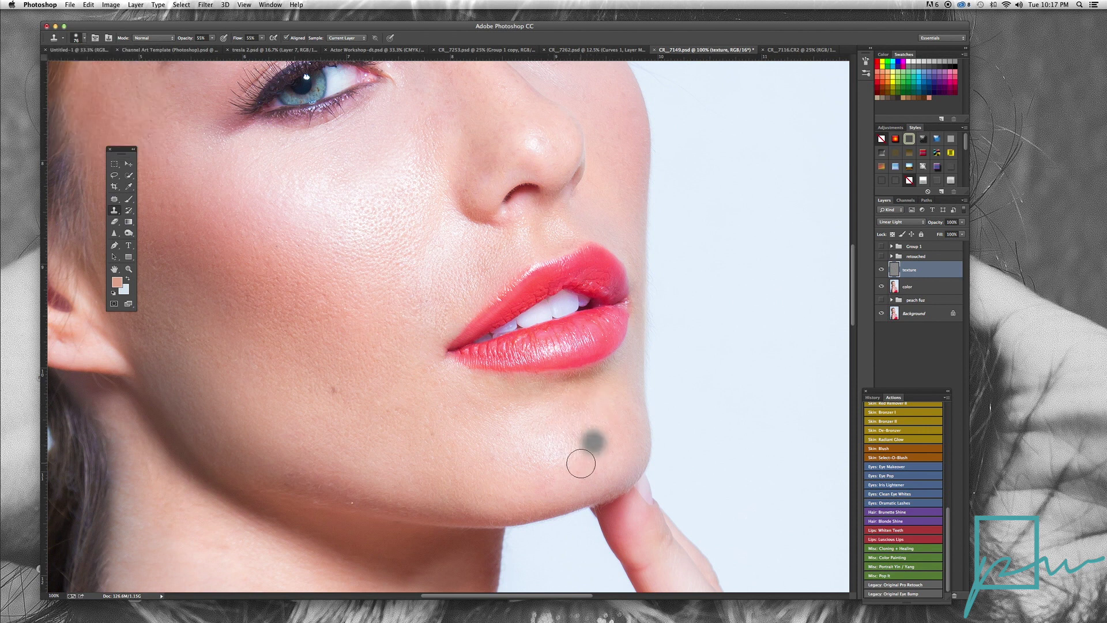
- Clone away the remaining fuzz on the chin, cheeks and forehead, then zoom out
{"action": "mouse_move", "coordinate": [529, 457]}
{"action": "left_mouse_down"}
{"action": "mouse_move", "coordinate": [447, 438]}
{"action": "mouse_move", "coordinate": [419, 454]}
{"action": "mouse_move", "coordinate": [373, 414]}
{"action": "mouse_move", "coordinate": [419, 423]}
{"action": "mouse_move", "coordinate": [394, 422]}
{"action": "mouse_move", "coordinate": [429, 440]}
{"action": "mouse_move", "coordinate": [445, 441]}
{"action": "mouse_move", "coordinate": [453, 414]}
{"action": "mouse_move", "coordinate": [494, 419]}
{"action": "mouse_move", "coordinate": [364, 453]}
{"action": "mouse_move", "coordinate": [343, 483]}
{"action": "mouse_move", "coordinate": [294, 480]}
{"action": "left_mouse_up"}
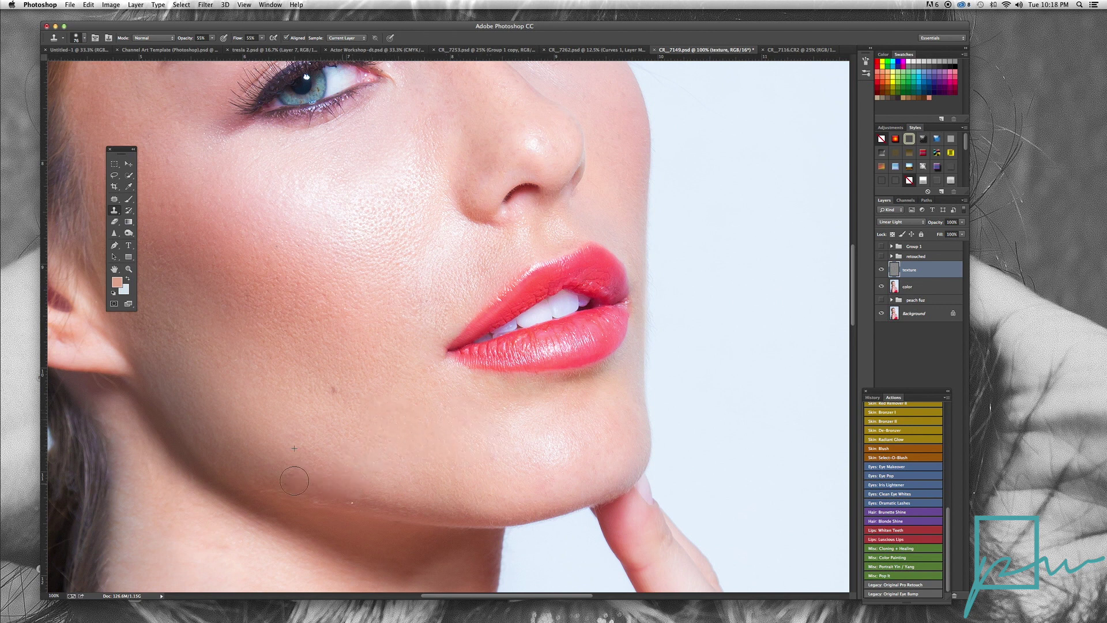
{"action": "scroll", "coordinate": [388, 379], "scroll_direction": "up", "scroll_amount": 10}
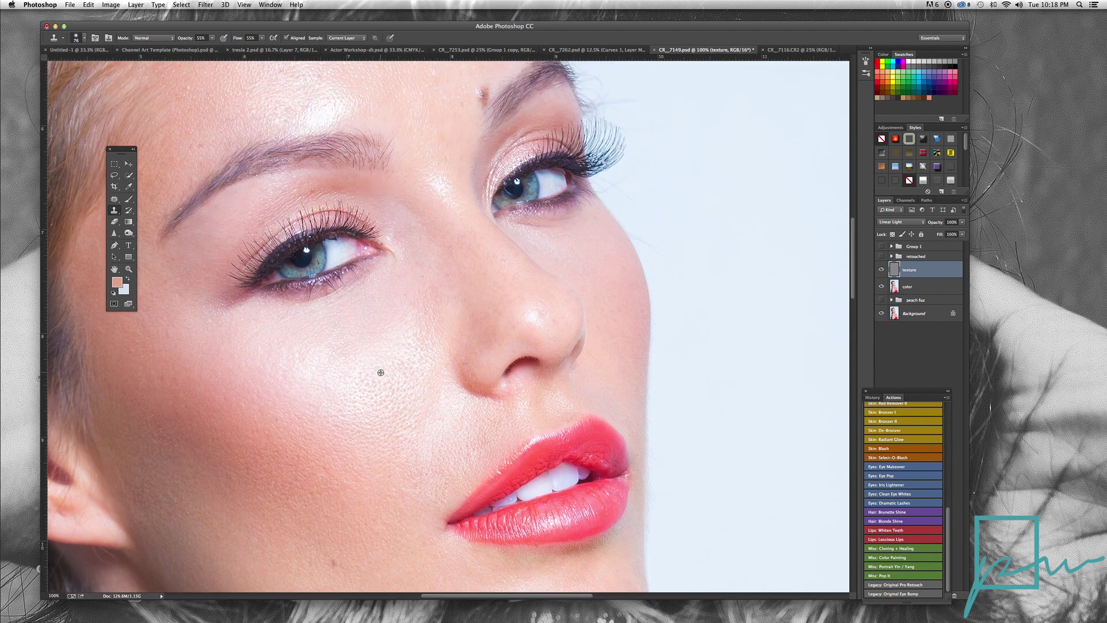
{"action": "mouse_move", "coordinate": [371, 331]}
{"action": "left_mouse_down"}
{"action": "mouse_move", "coordinate": [340, 350]}
{"action": "mouse_move", "coordinate": [415, 299]}
{"action": "mouse_move", "coordinate": [425, 315]}
{"action": "left_mouse_up"}
{"action": "left_click", "coordinate": [340, 358], "text": "alt"}
{"action": "mouse_move", "coordinate": [334, 349]}
{"action": "left_mouse_down"}
{"action": "mouse_move", "coordinate": [298, 354]}
{"action": "mouse_move", "coordinate": [346, 309]}
{"action": "mouse_move", "coordinate": [267, 323]}
{"action": "mouse_move", "coordinate": [245, 346]}
{"action": "mouse_move", "coordinate": [289, 361]}
{"action": "left_mouse_up"}
{"action": "scroll", "coordinate": [593, 259], "scroll_direction": "down", "scroll_amount": 3}
{"action": "scroll", "coordinate": [540, 201], "scroll_direction": "up", "scroll_amount": 10}
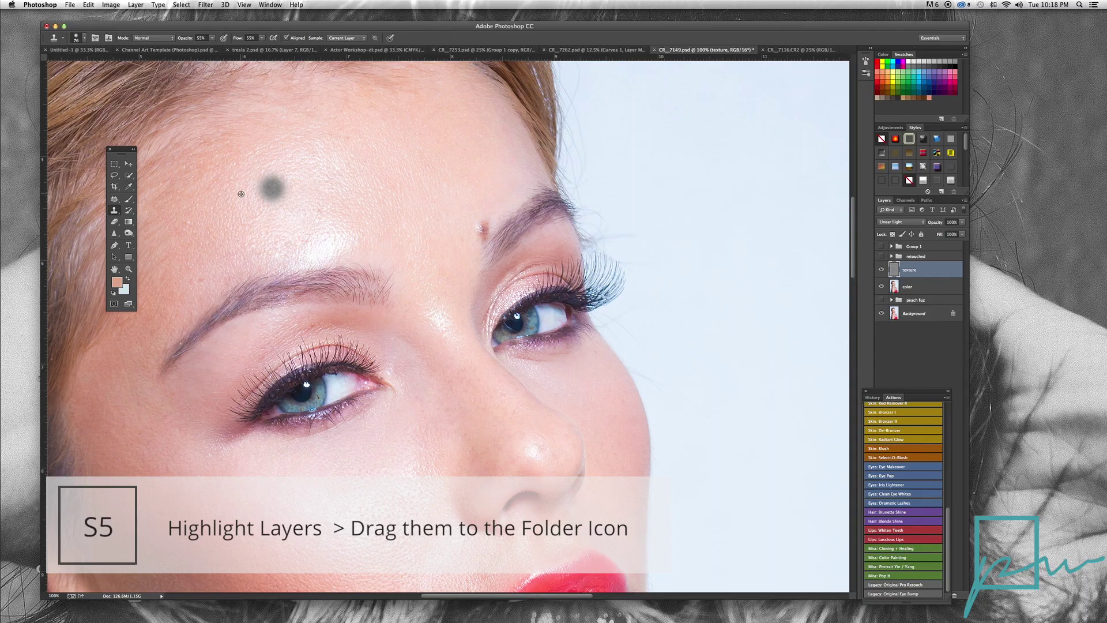
{"action": "mouse_move", "coordinate": [183, 230]}
{"action": "left_mouse_down"}
{"action": "mouse_move", "coordinate": [202, 247]}
{"action": "mouse_move", "coordinate": [276, 246]}
{"action": "left_mouse_up"}
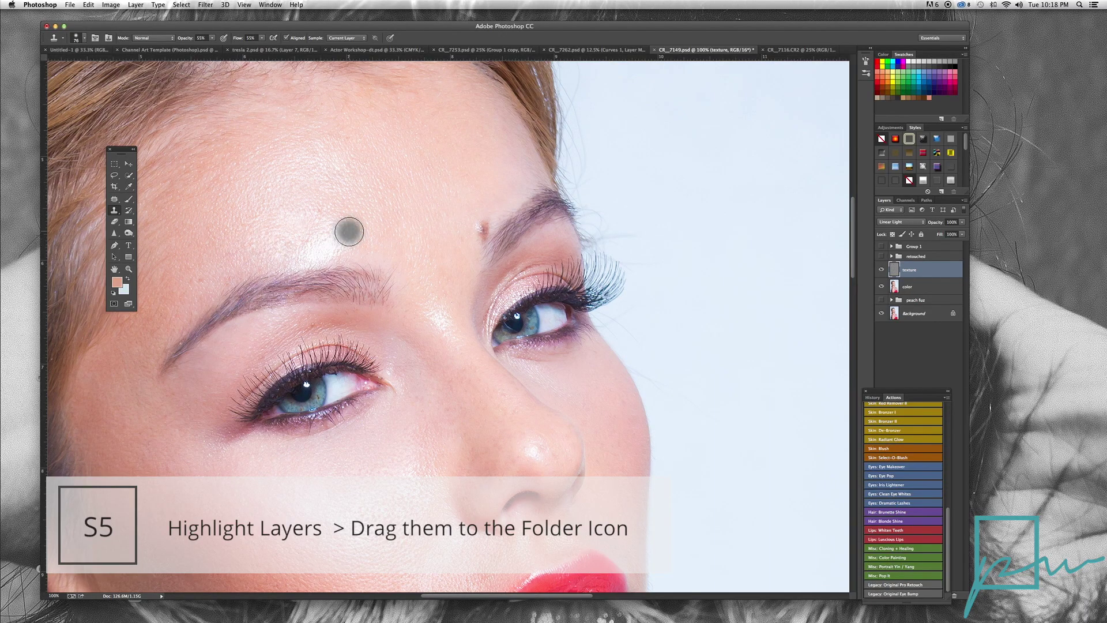
{"action": "key", "text": "super+minus"}
{"action": "key", "text": "super+minus"}
{"action": "key", "text": "super+minus"}
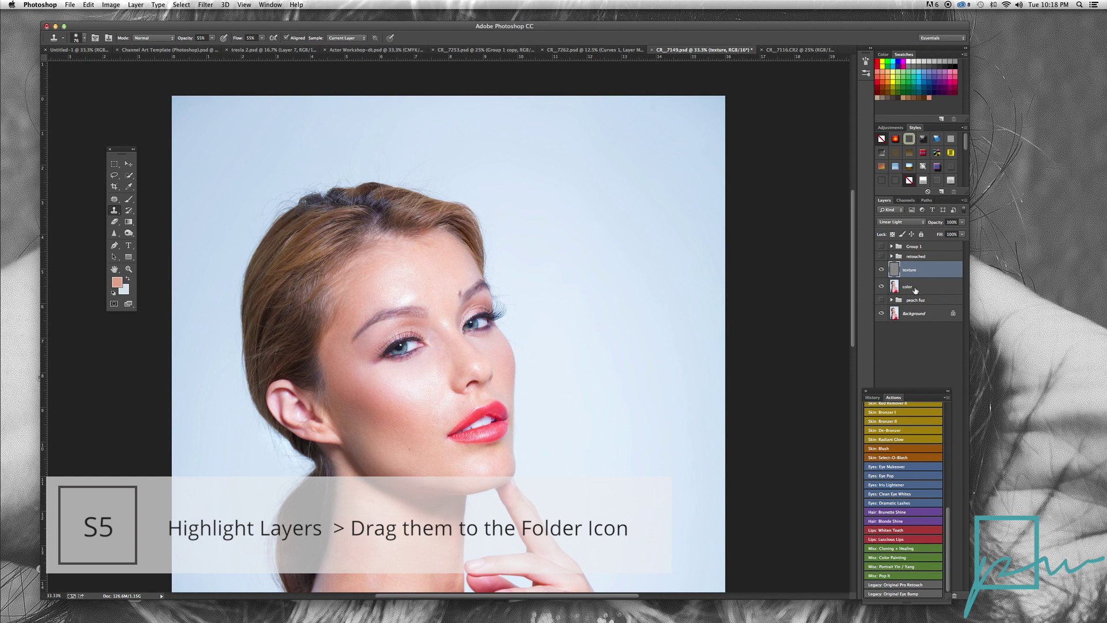
- Select both texture and color layers and group them into Group 2
{"action": "left_click", "coordinate": [915, 289], "text": "shift"}
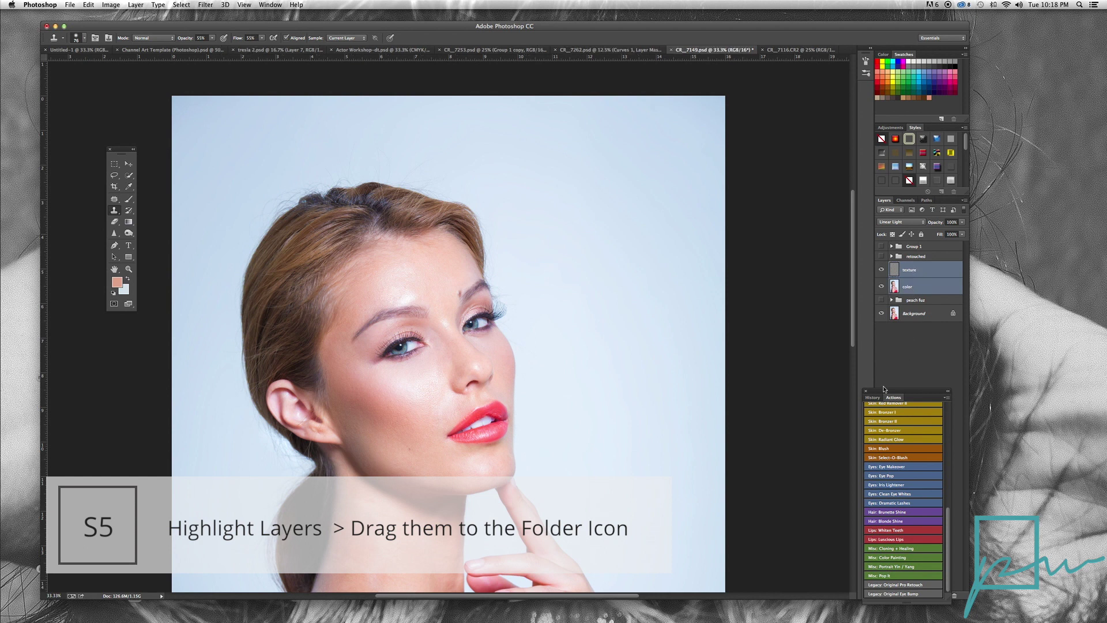
{"action": "left_click_drag", "start_coordinate": [895, 393], "coordinate": [783, 371]}
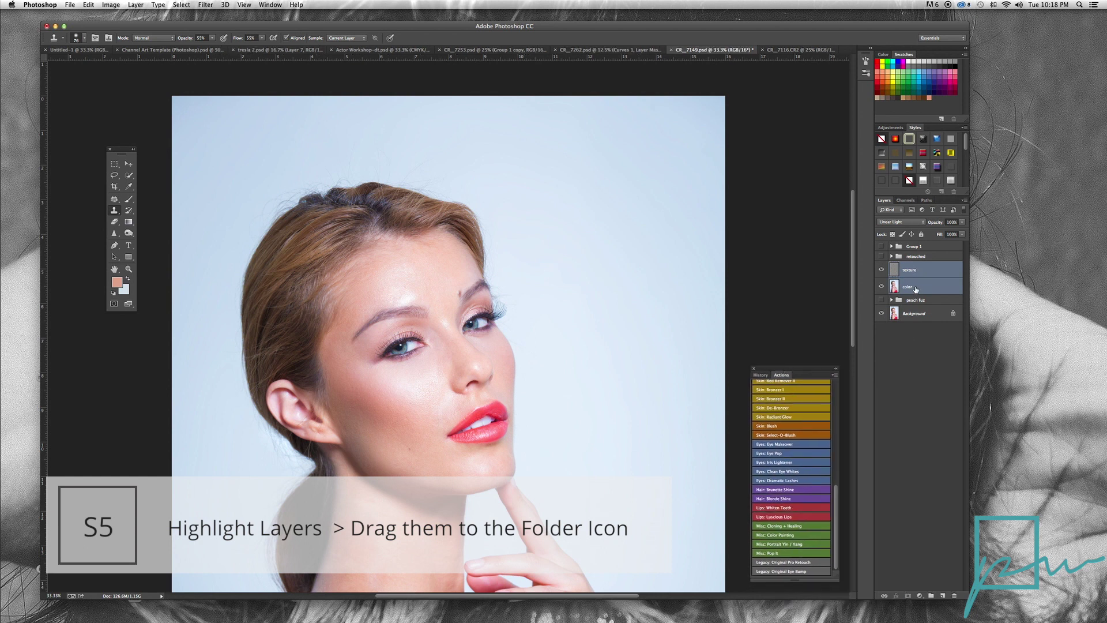
{"action": "left_click_drag", "start_coordinate": [915, 290], "coordinate": [930, 596]}
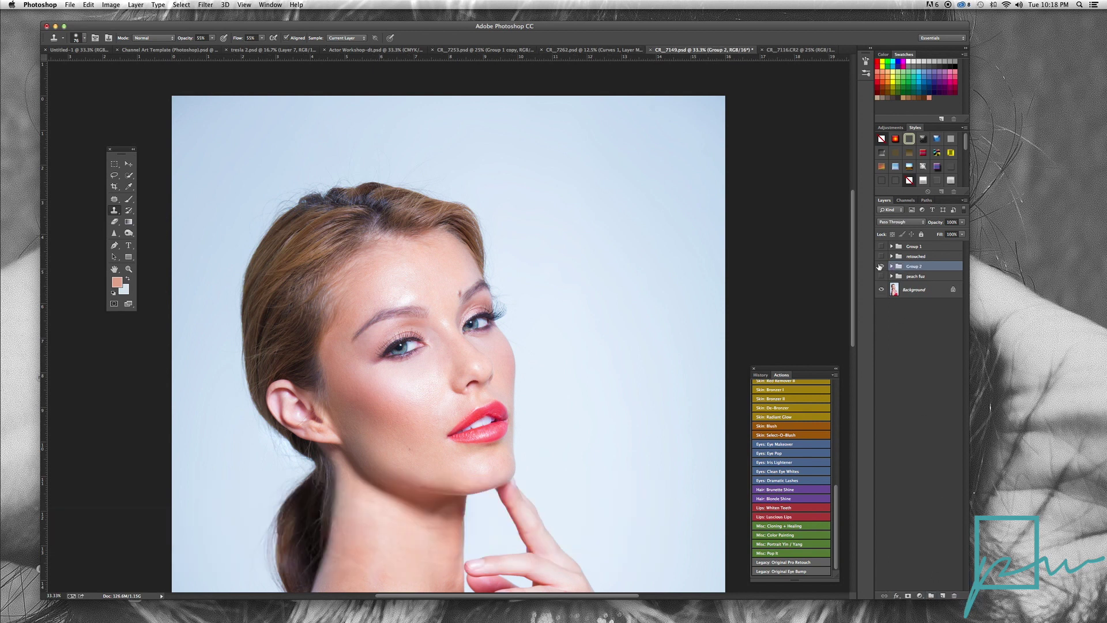
- Show Group 2, zoom in, and toggle it off and on to compare the retouch
{"action": "left_click", "coordinate": [880, 266]}
{"action": "scroll", "coordinate": [634, 257], "scroll_direction": "up", "scroll_amount": 1}
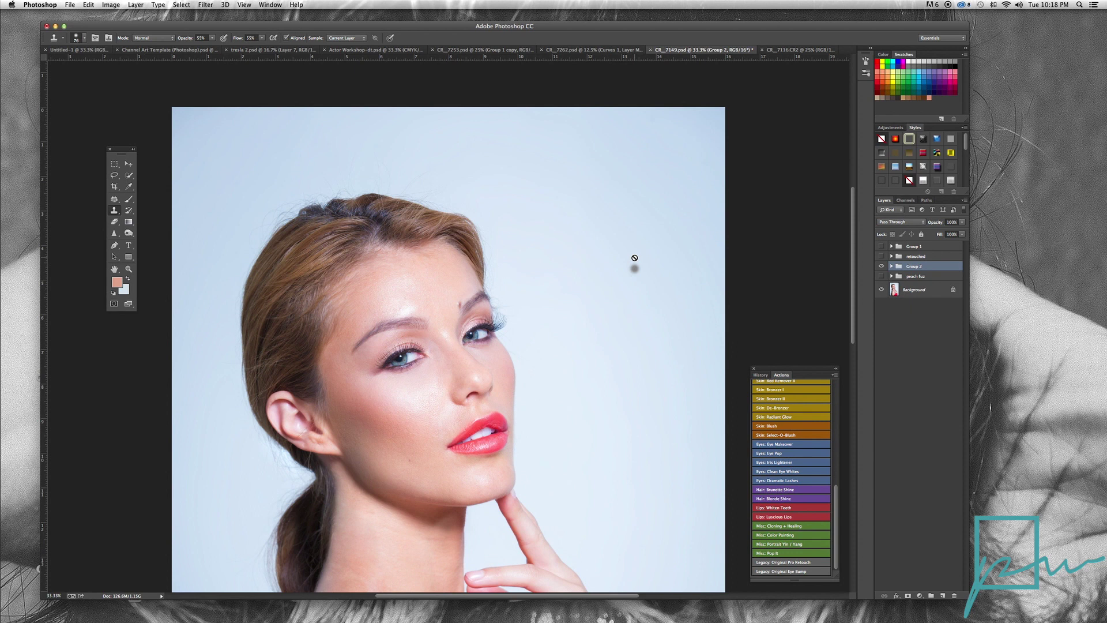
{"action": "key", "text": "super+plus"}
{"action": "key", "text": "super+plus"}
{"action": "left_click", "coordinate": [634, 257]}
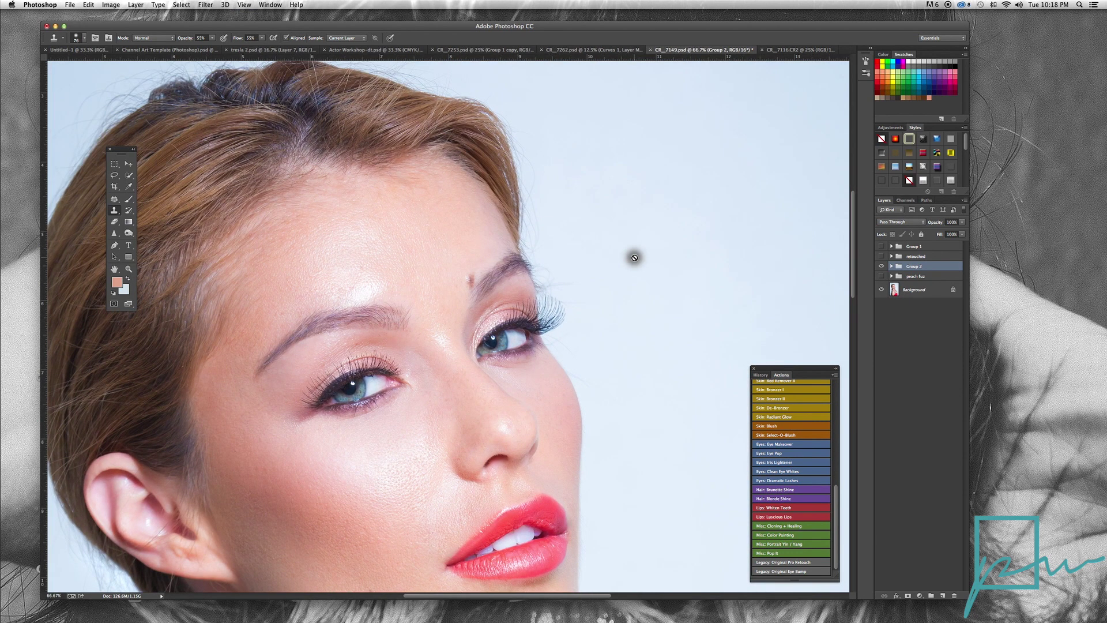
{"action": "scroll", "coordinate": [635, 258], "scroll_direction": "down", "scroll_amount": 5}
{"action": "left_click", "coordinate": [881, 266]}
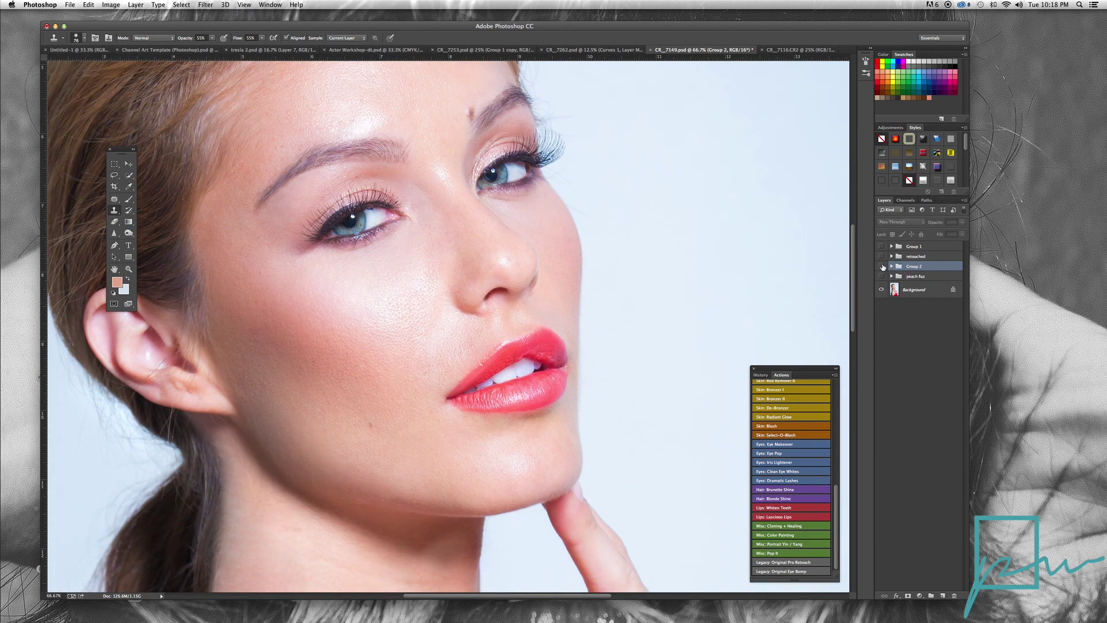
{"action": "left_click", "coordinate": [882, 266]}
{"action": "left_click", "coordinate": [882, 266]}
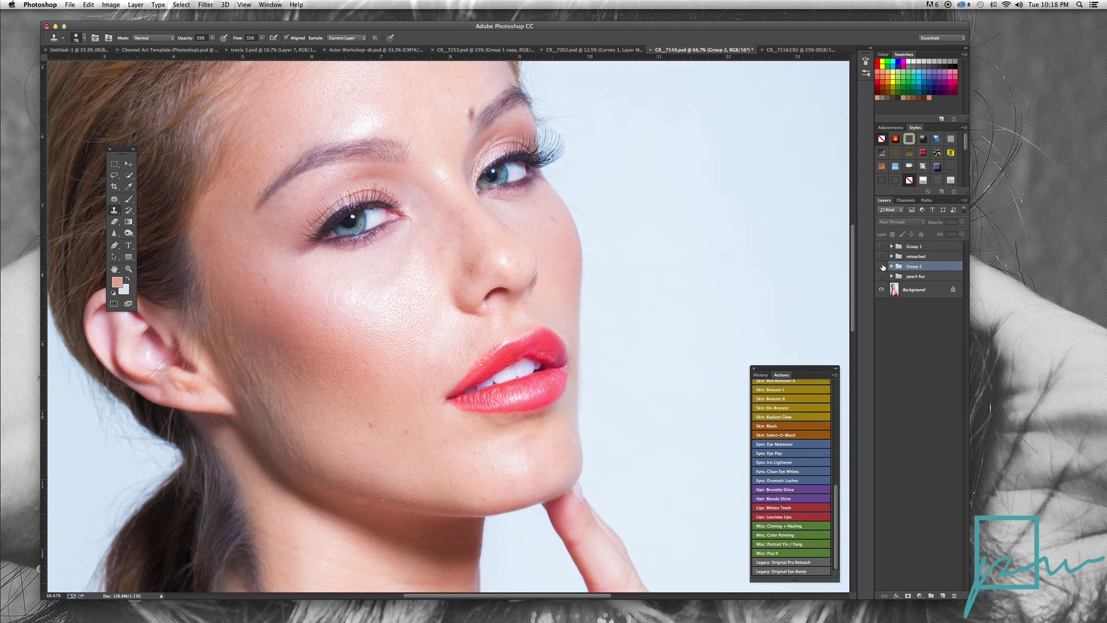
{"action": "left_click", "coordinate": [881, 267]}
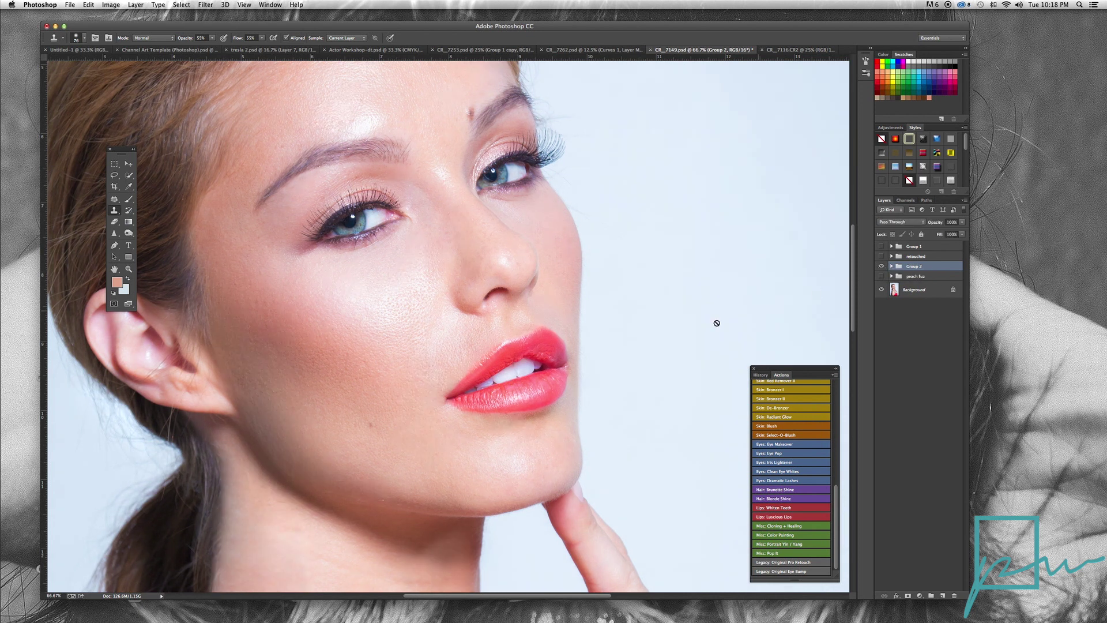
- Pan to the neck, compare its creases with Group 2 off and on, and expand Group 2
{"action": "left_click_drag", "start_coordinate": [625, 329], "coordinate": [625, 104]}
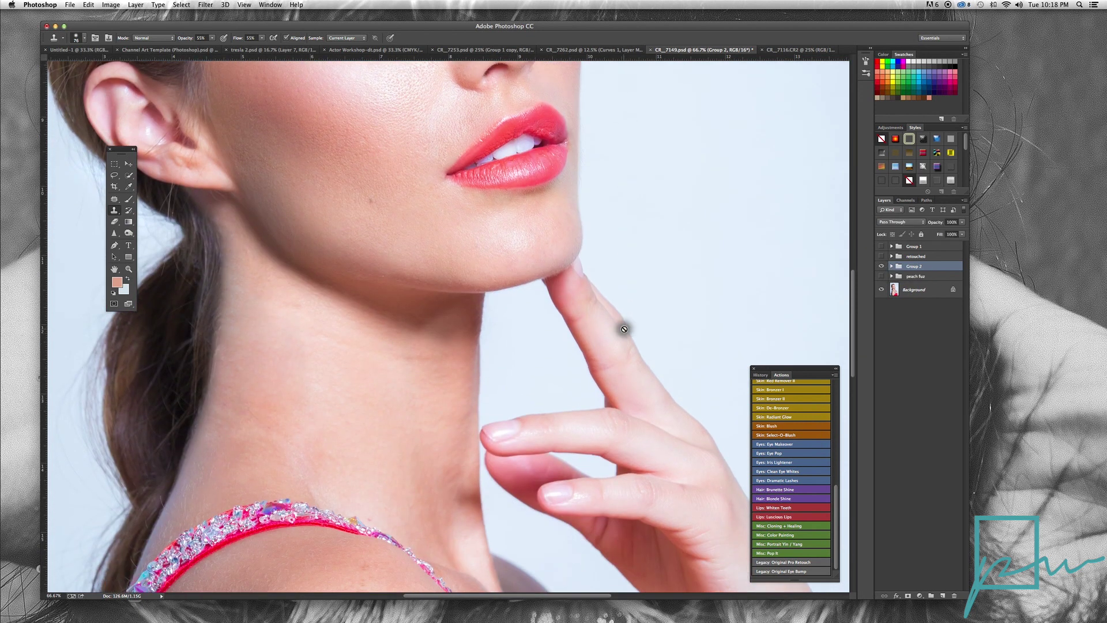
{"action": "scroll", "coordinate": [624, 328], "scroll_direction": "up", "scroll_amount": 1}
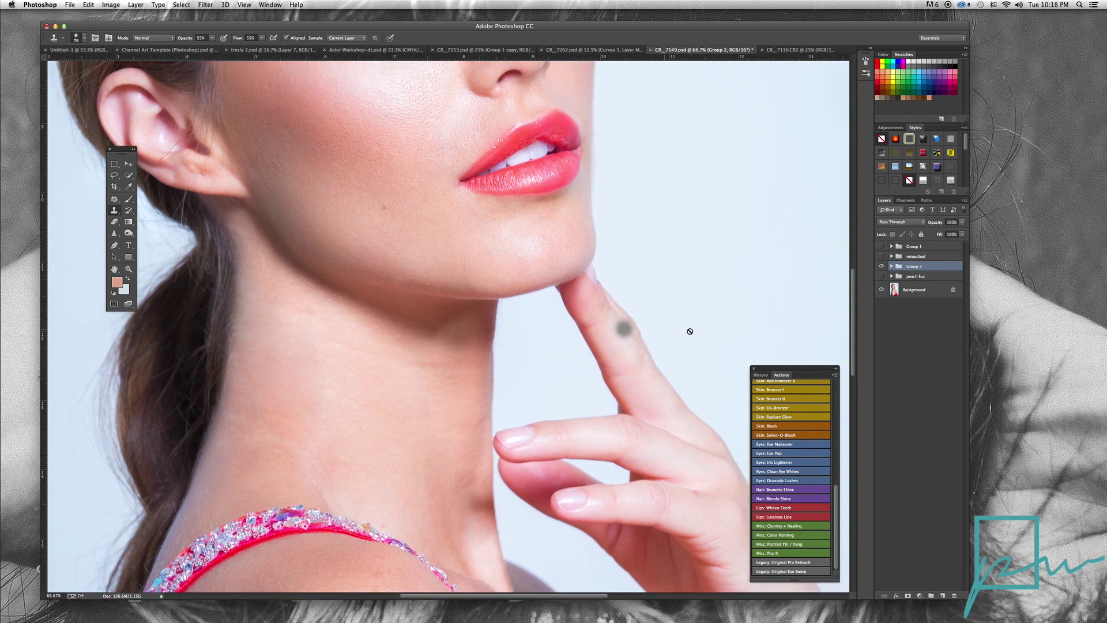
{"action": "left_click", "coordinate": [882, 266]}
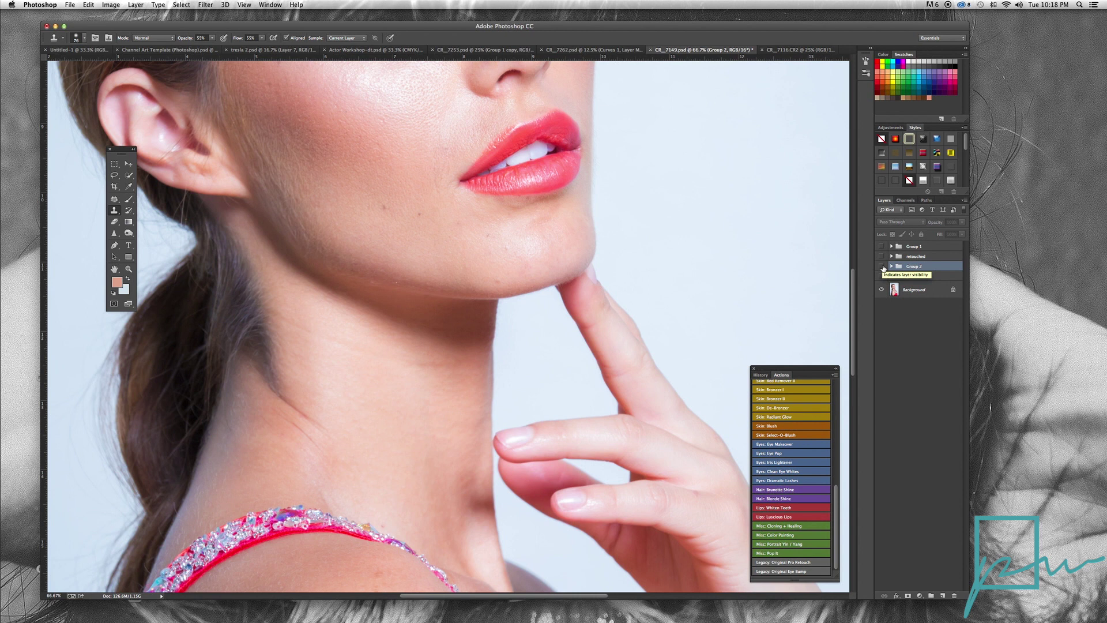
{"action": "left_click", "coordinate": [881, 267]}
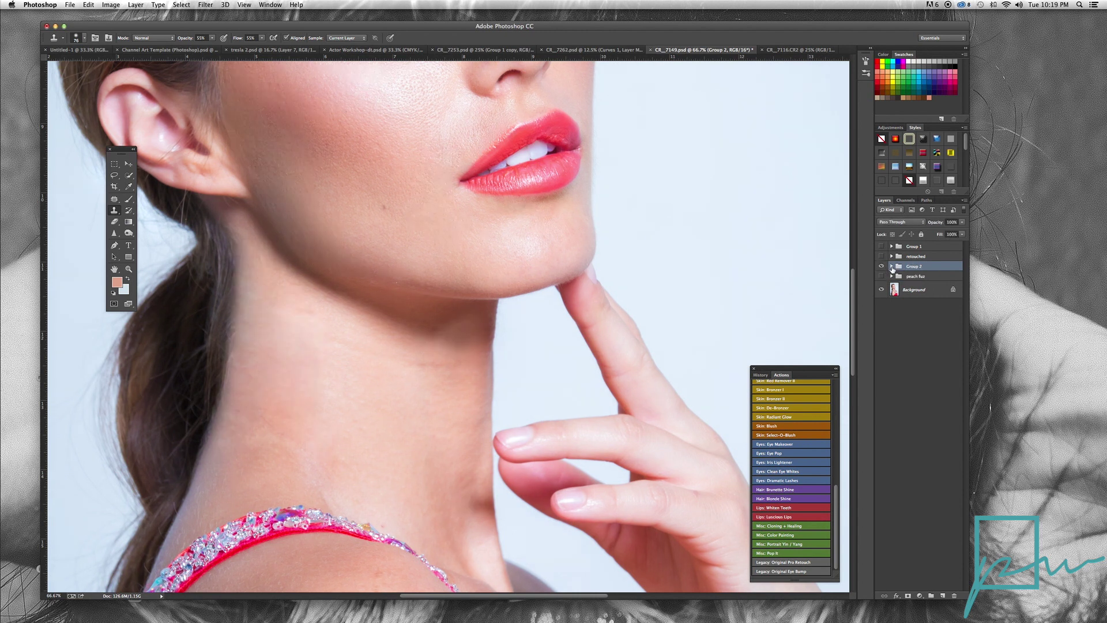
{"action": "left_click", "coordinate": [892, 267]}
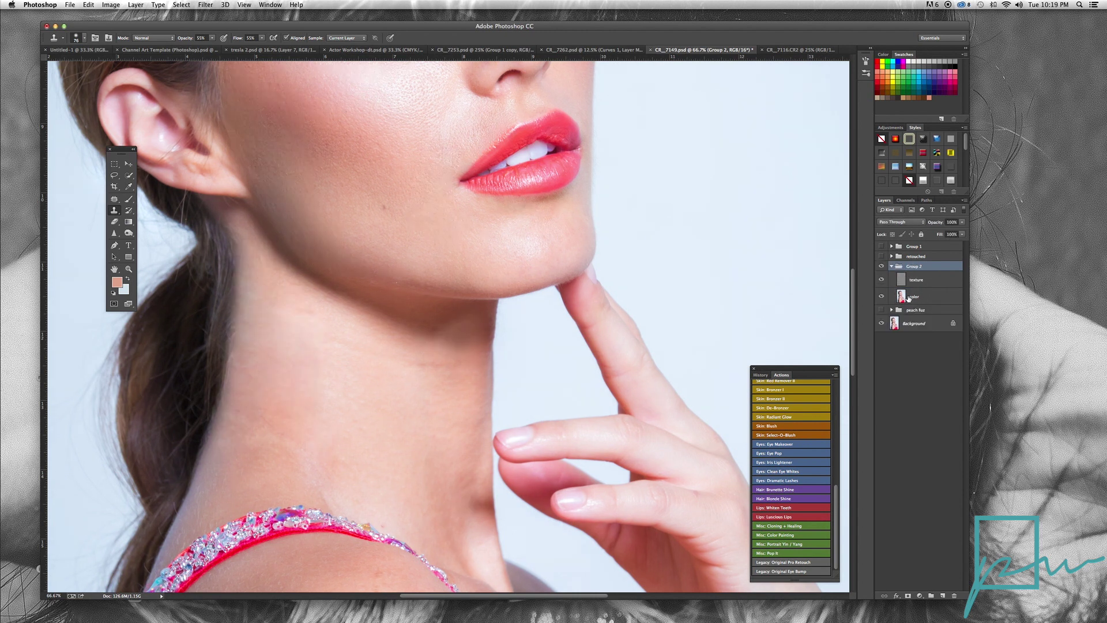
- On the color layer, patch the neck crease with clean skin using the Patch Tool
{"action": "left_click", "coordinate": [918, 298]}
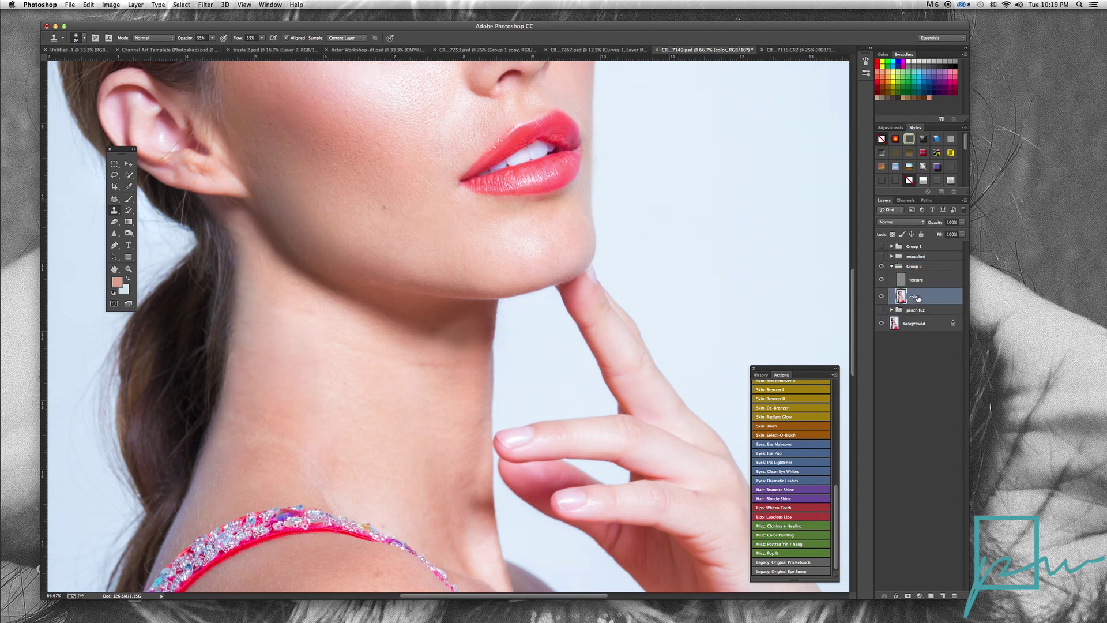
{"action": "left_click", "coordinate": [115, 199]}
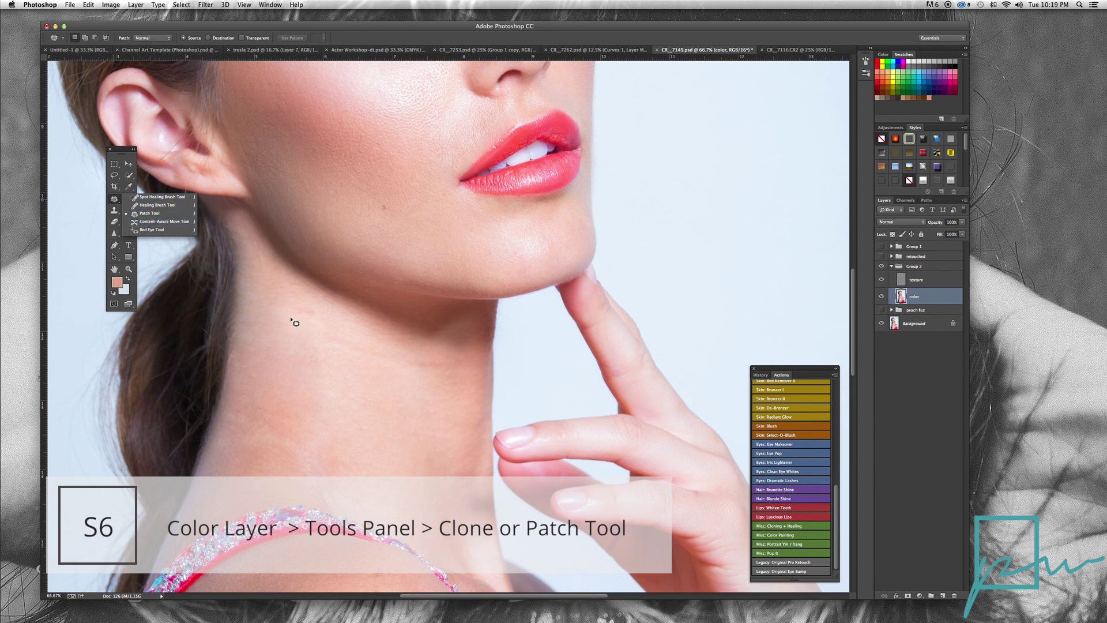
{"action": "scroll", "coordinate": [295, 321], "scroll_direction": "up", "scroll_amount": 2}
{"action": "scroll", "coordinate": [295, 320], "scroll_direction": "up", "scroll_amount": 1}
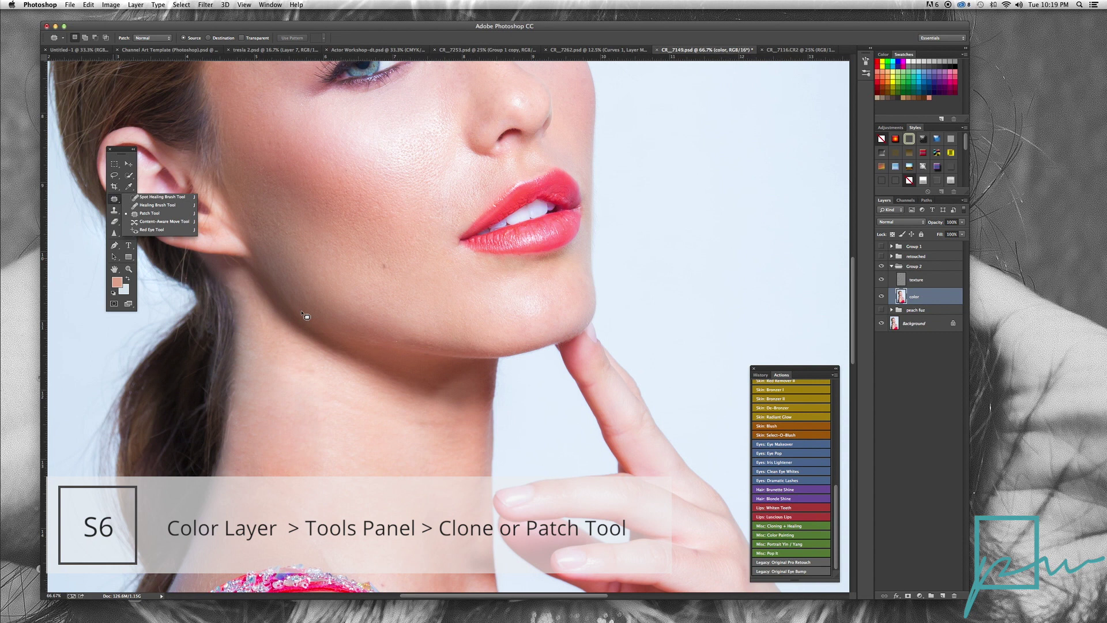
{"action": "left_click", "coordinate": [395, 434]}
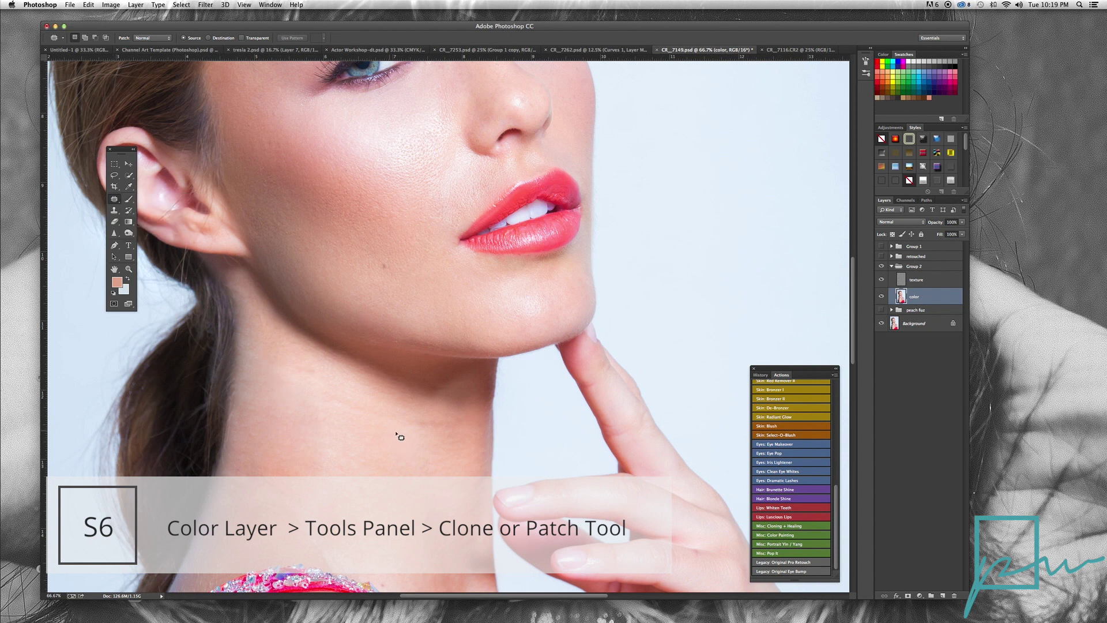
{"action": "left_click_drag", "start_coordinate": [393, 414], "coordinate": [396, 431]}
{"action": "left_click", "coordinate": [426, 452]}
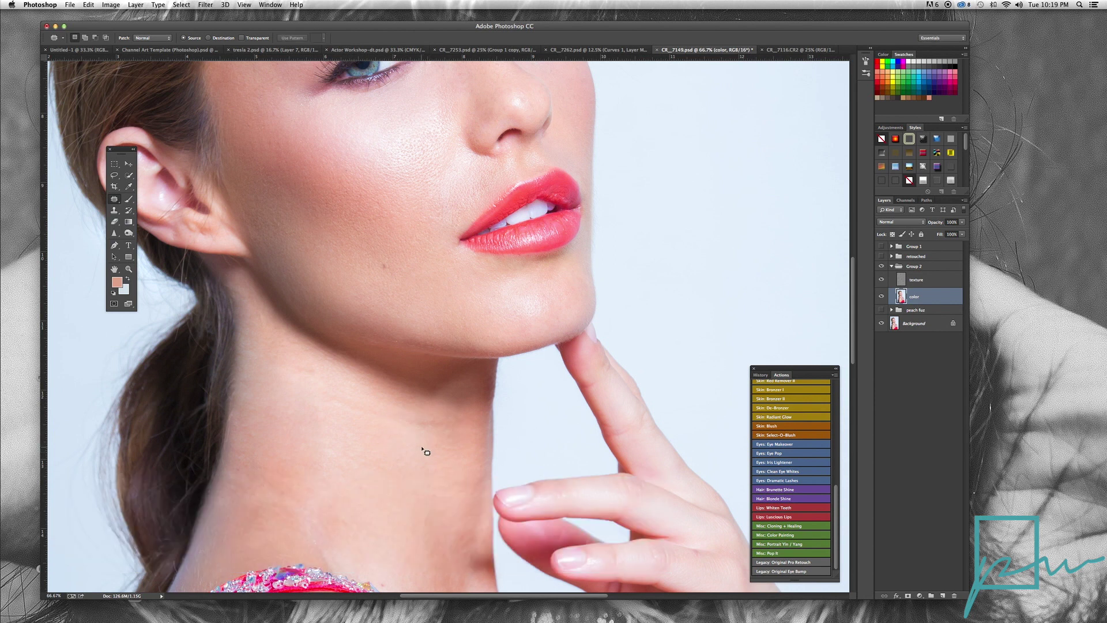
- Patch the same neck crease on the texture layer, then compare with Group 2 toggled and collapse it
{"action": "left_click", "coordinate": [921, 282]}
{"action": "mouse_move", "coordinate": [392, 432]}
{"action": "left_mouse_down"}
{"action": "mouse_move", "coordinate": [470, 422]}
{"action": "mouse_move", "coordinate": [394, 409]}
{"action": "mouse_move", "coordinate": [376, 422]}
{"action": "mouse_move", "coordinate": [407, 426]}
{"action": "mouse_move", "coordinate": [400, 457]}
{"action": "left_mouse_up"}
{"action": "left_click", "coordinate": [399, 468]}
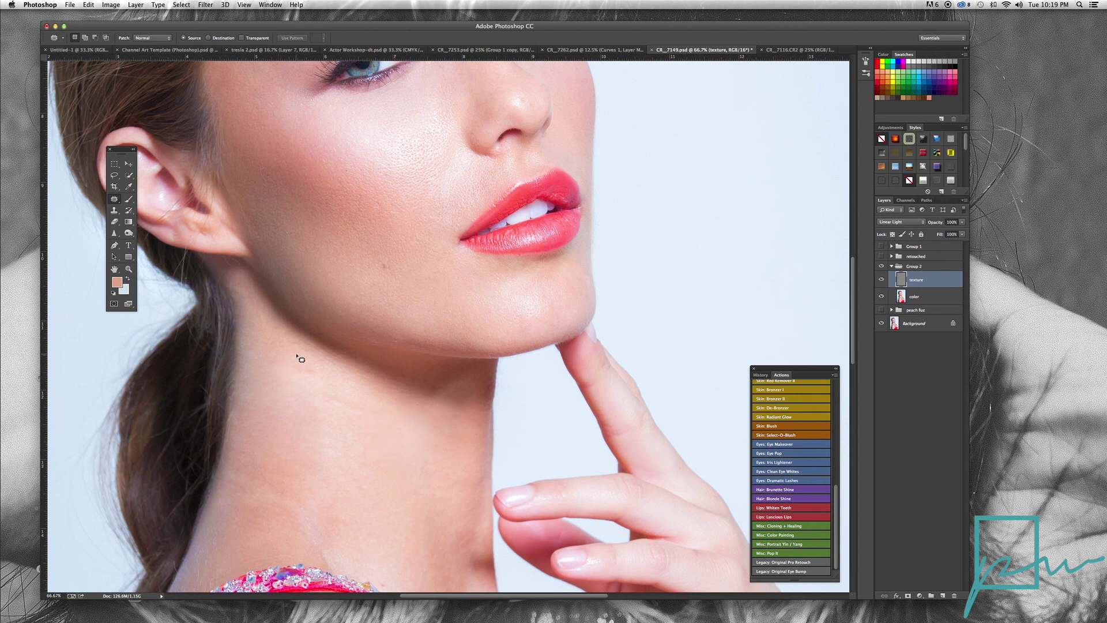
{"action": "left_click", "coordinate": [880, 267]}
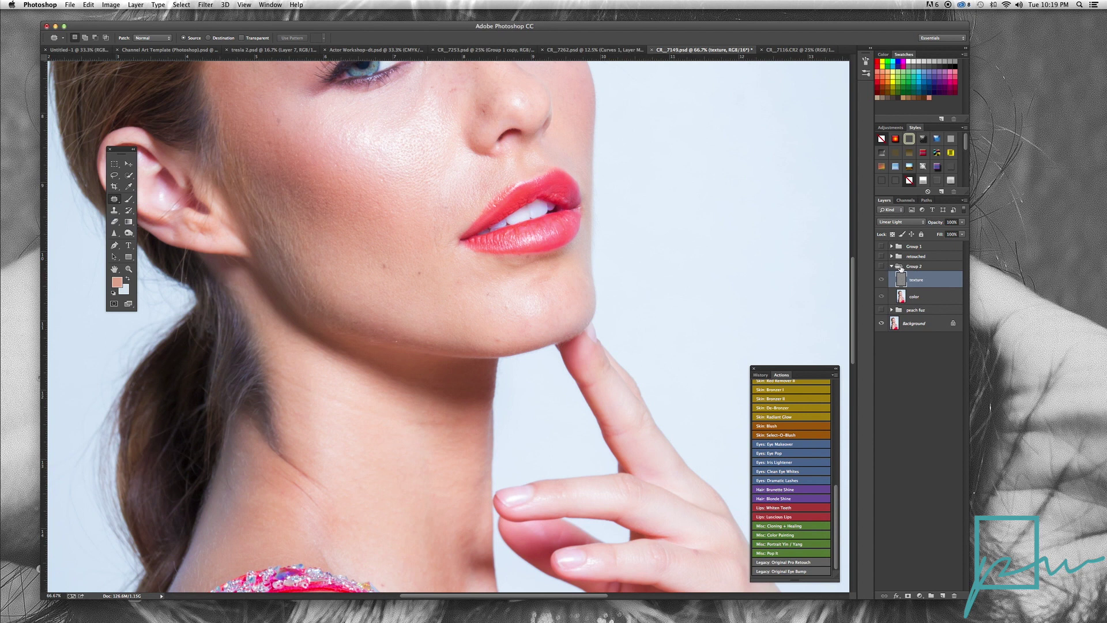
{"action": "left_click", "coordinate": [892, 267]}
{"action": "left_click", "coordinate": [881, 267]}
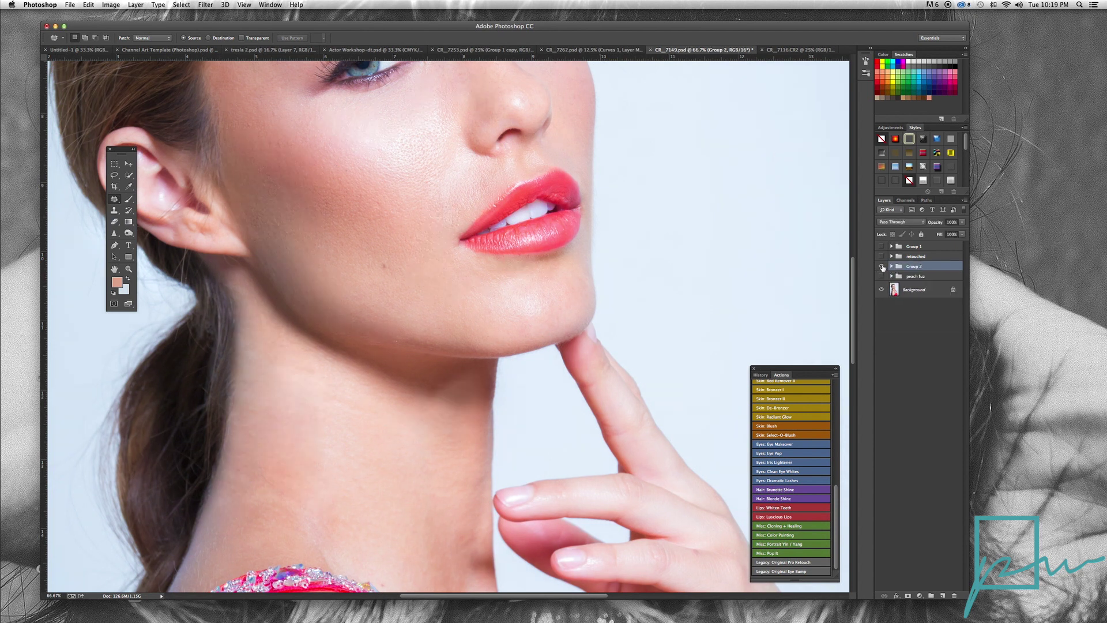
{"action": "scroll", "coordinate": [621, 264], "scroll_direction": "up", "scroll_amount": 10}
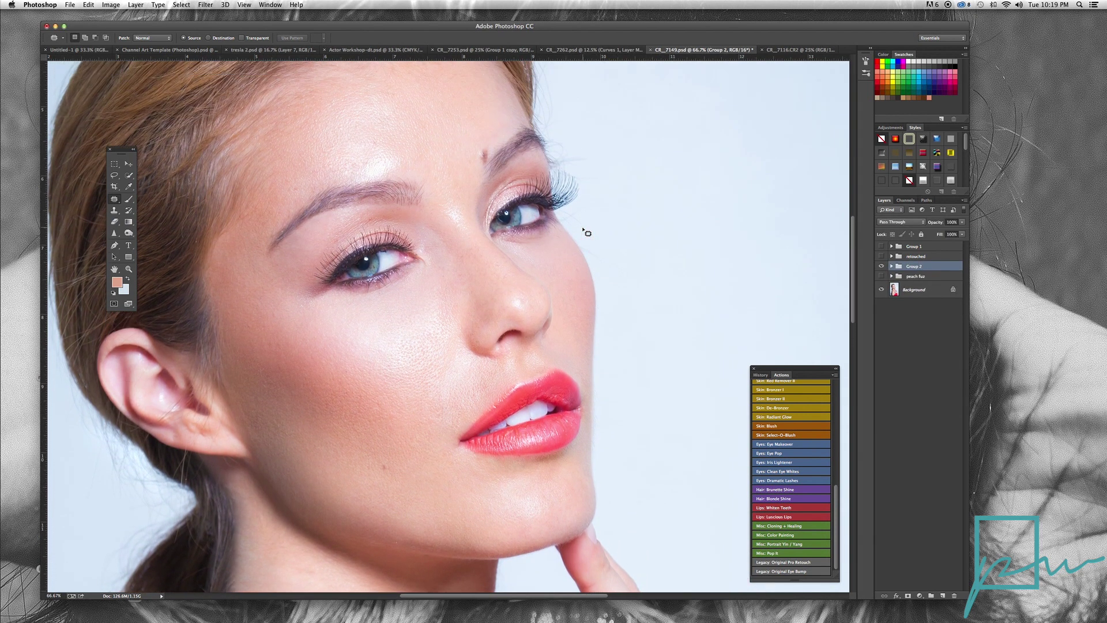
{"action": "scroll", "coordinate": [587, 232], "scroll_direction": "up", "scroll_amount": 1}
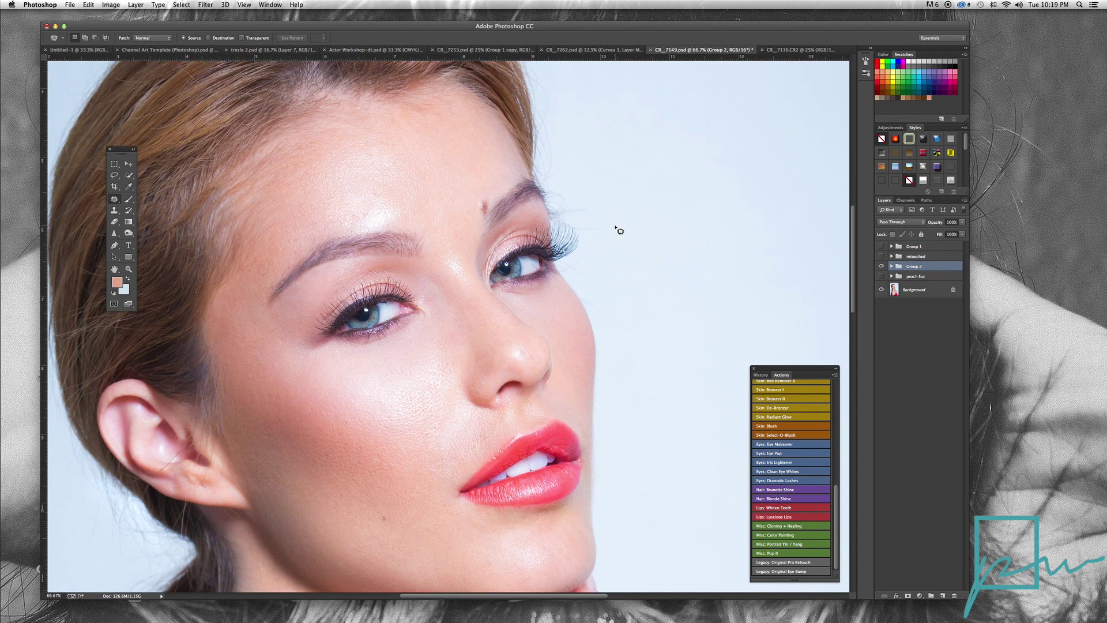
- On the color layer in Group 2, set the Clone Stamp to a 111 px brush at 28% opacity
{"action": "left_click", "coordinate": [892, 267]}
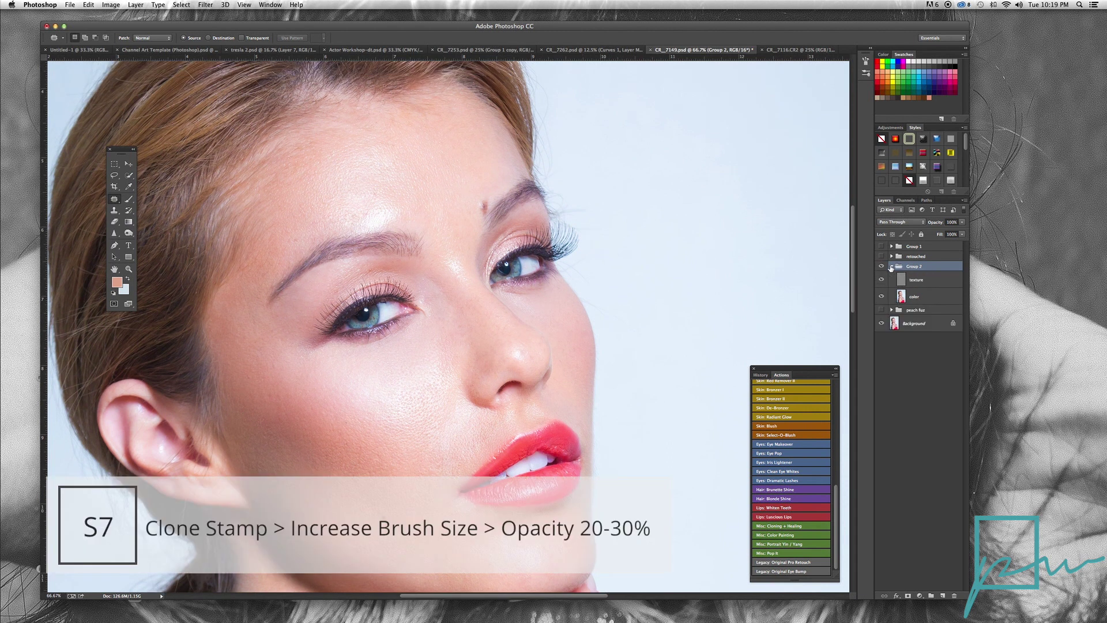
{"action": "left_click", "coordinate": [927, 298]}
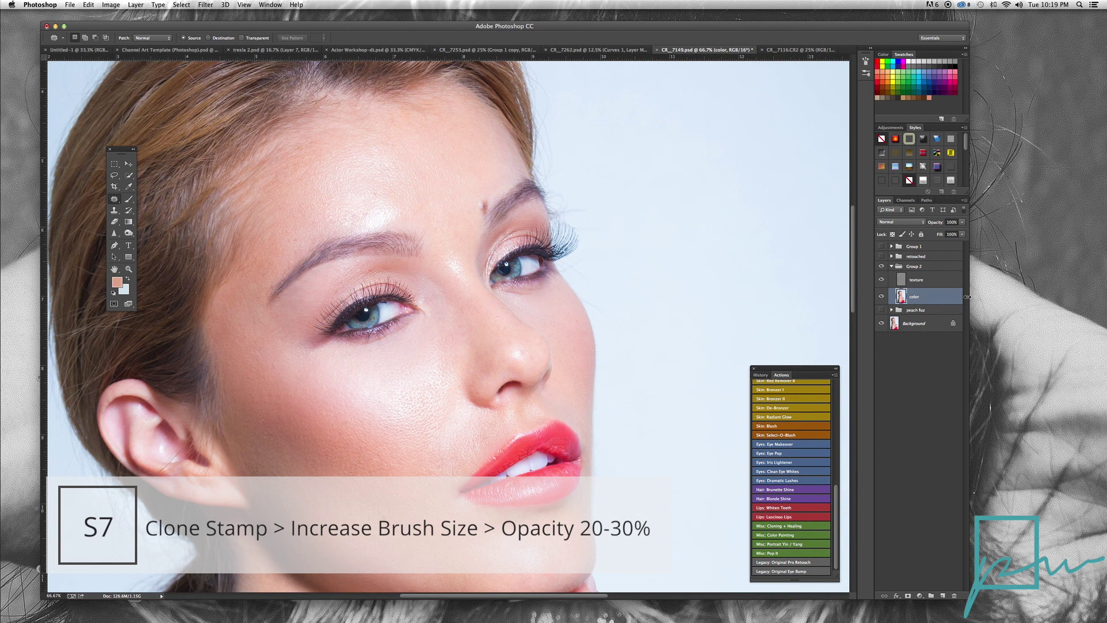
{"action": "left_click", "coordinate": [114, 212]}
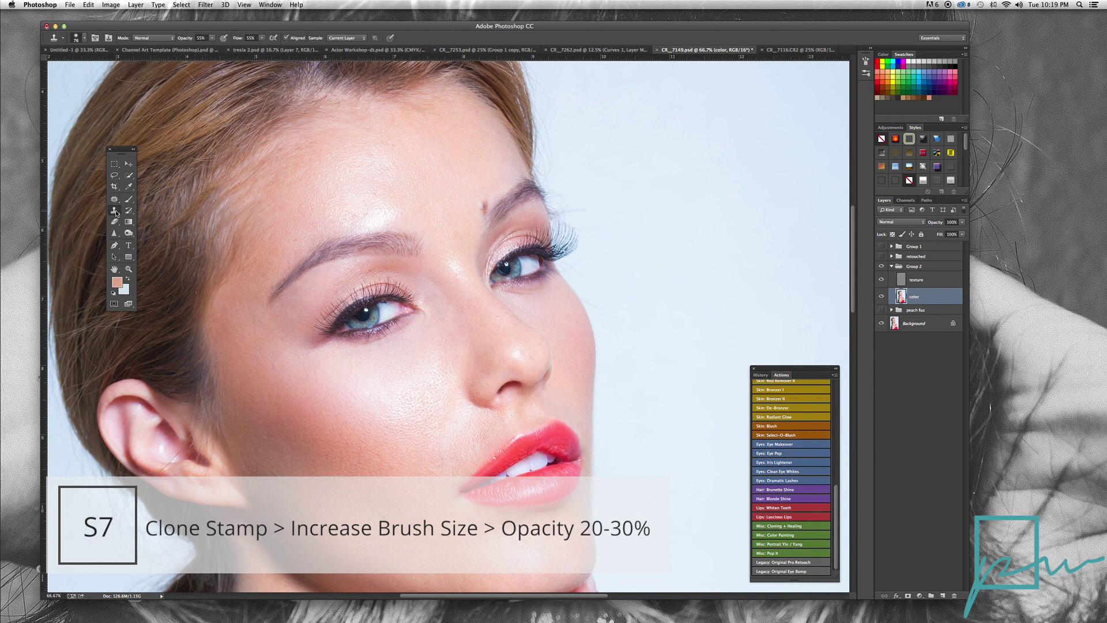
{"action": "left_click", "coordinate": [85, 39]}
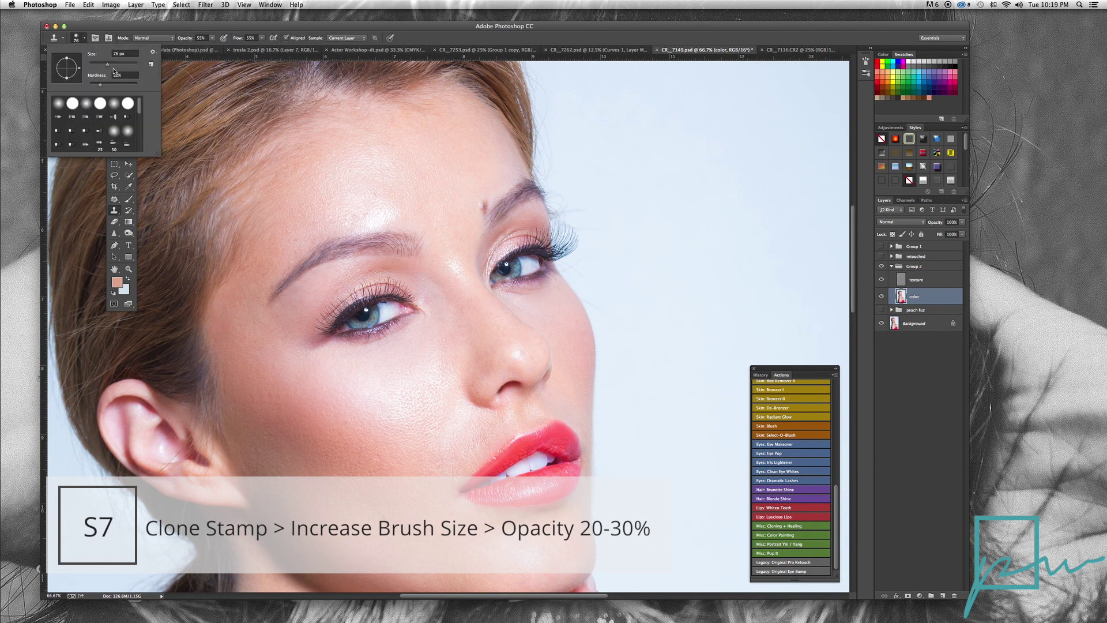
{"action": "left_click_drag", "start_coordinate": [97, 61], "coordinate": [115, 65]}
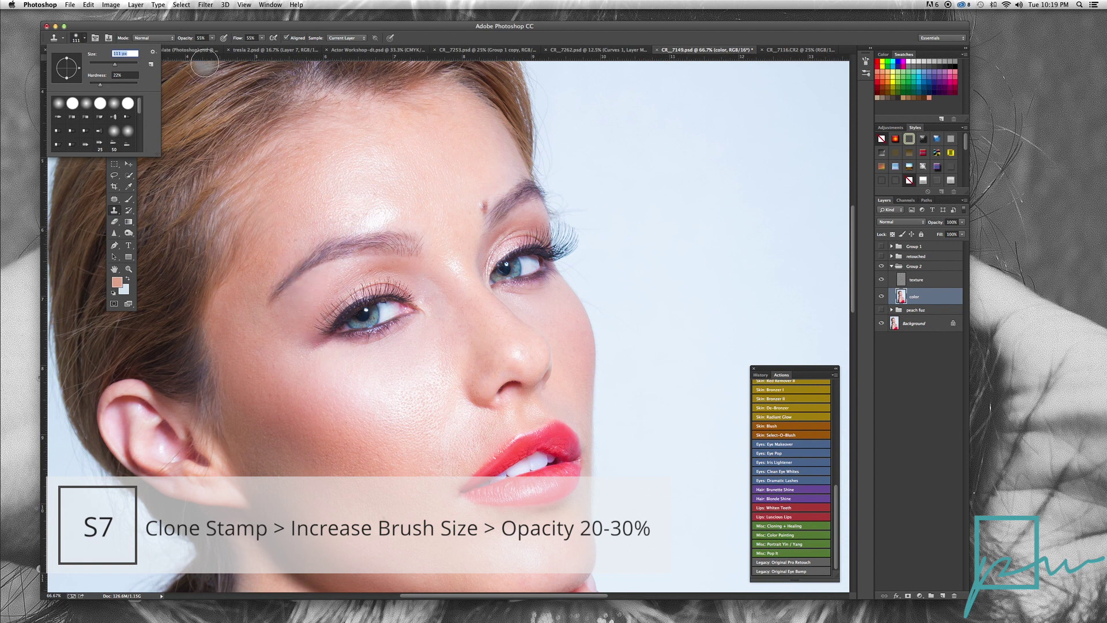
{"action": "left_click", "coordinate": [213, 38]}
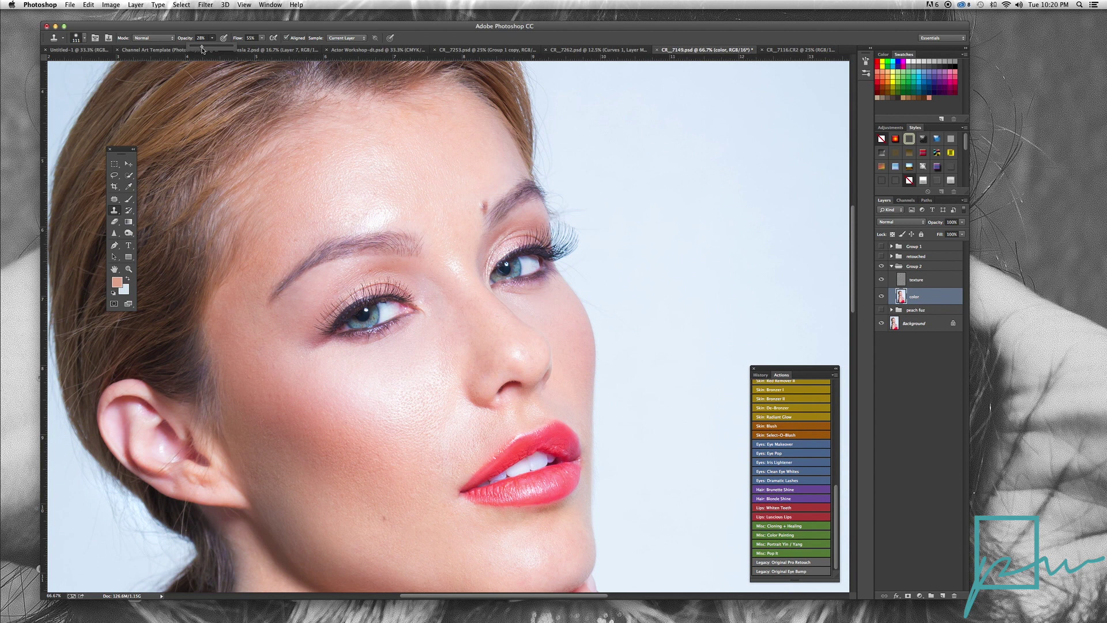
- Sample clean cheek skin and clone-paint under the eye, undoing the last stroke
{"action": "left_click", "coordinate": [386, 375], "text": "alt"}
{"action": "mouse_move", "coordinate": [316, 372]}
{"action": "left_mouse_down"}
{"action": "mouse_move", "coordinate": [303, 353]}
{"action": "mouse_move", "coordinate": [323, 348]}
{"action": "mouse_move", "coordinate": [298, 360]}
{"action": "mouse_move", "coordinate": [330, 380]}
{"action": "mouse_move", "coordinate": [313, 386]}
{"action": "mouse_move", "coordinate": [260, 356]}
{"action": "mouse_move", "coordinate": [234, 357]}
{"action": "mouse_move", "coordinate": [370, 385]}
{"action": "mouse_move", "coordinate": [254, 379]}
{"action": "mouse_move", "coordinate": [345, 422]}
{"action": "mouse_move", "coordinate": [271, 402]}
{"action": "mouse_move", "coordinate": [279, 417]}
{"action": "mouse_move", "coordinate": [344, 443]}
{"action": "mouse_move", "coordinate": [263, 410]}
{"action": "mouse_move", "coordinate": [278, 439]}
{"action": "mouse_move", "coordinate": [333, 465]}
{"action": "mouse_move", "coordinate": [271, 431]}
{"action": "mouse_move", "coordinate": [297, 438]}
{"action": "mouse_move", "coordinate": [258, 367]}
{"action": "mouse_move", "coordinate": [295, 371]}
{"action": "mouse_move", "coordinate": [283, 346]}
{"action": "mouse_move", "coordinate": [313, 366]}
{"action": "left_mouse_up"}
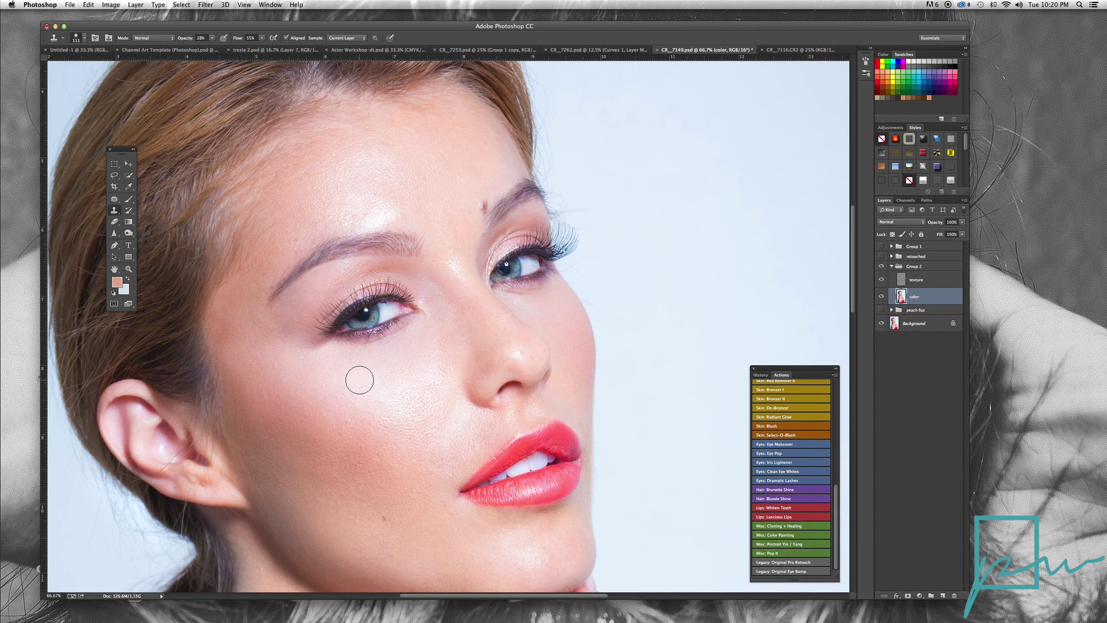
{"action": "key", "text": "super+z"}
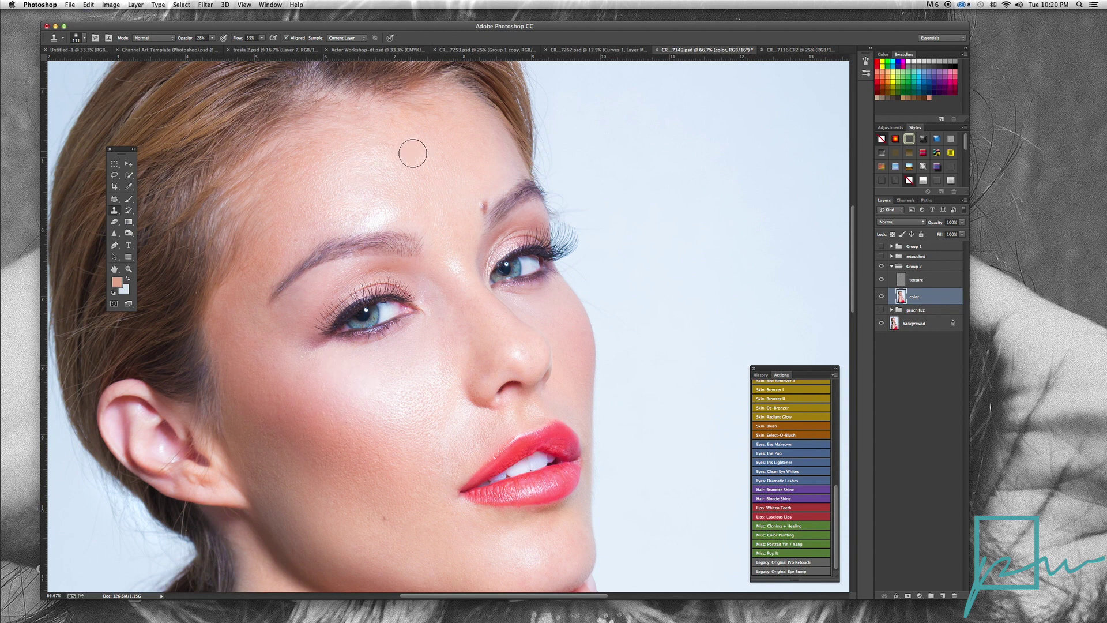